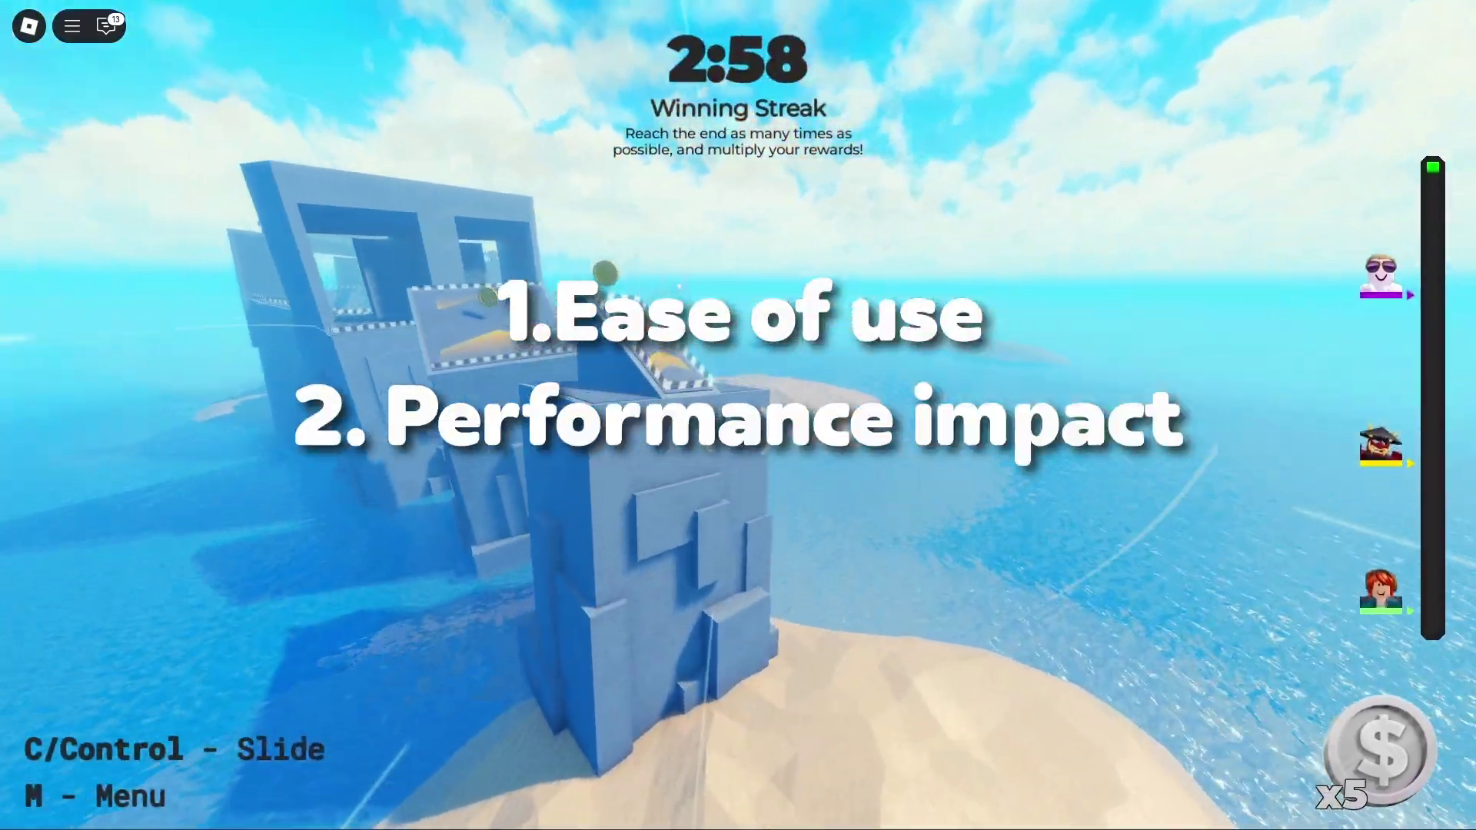
Run the character forward along the obby course as the multiplier climbs to x6
key("w")
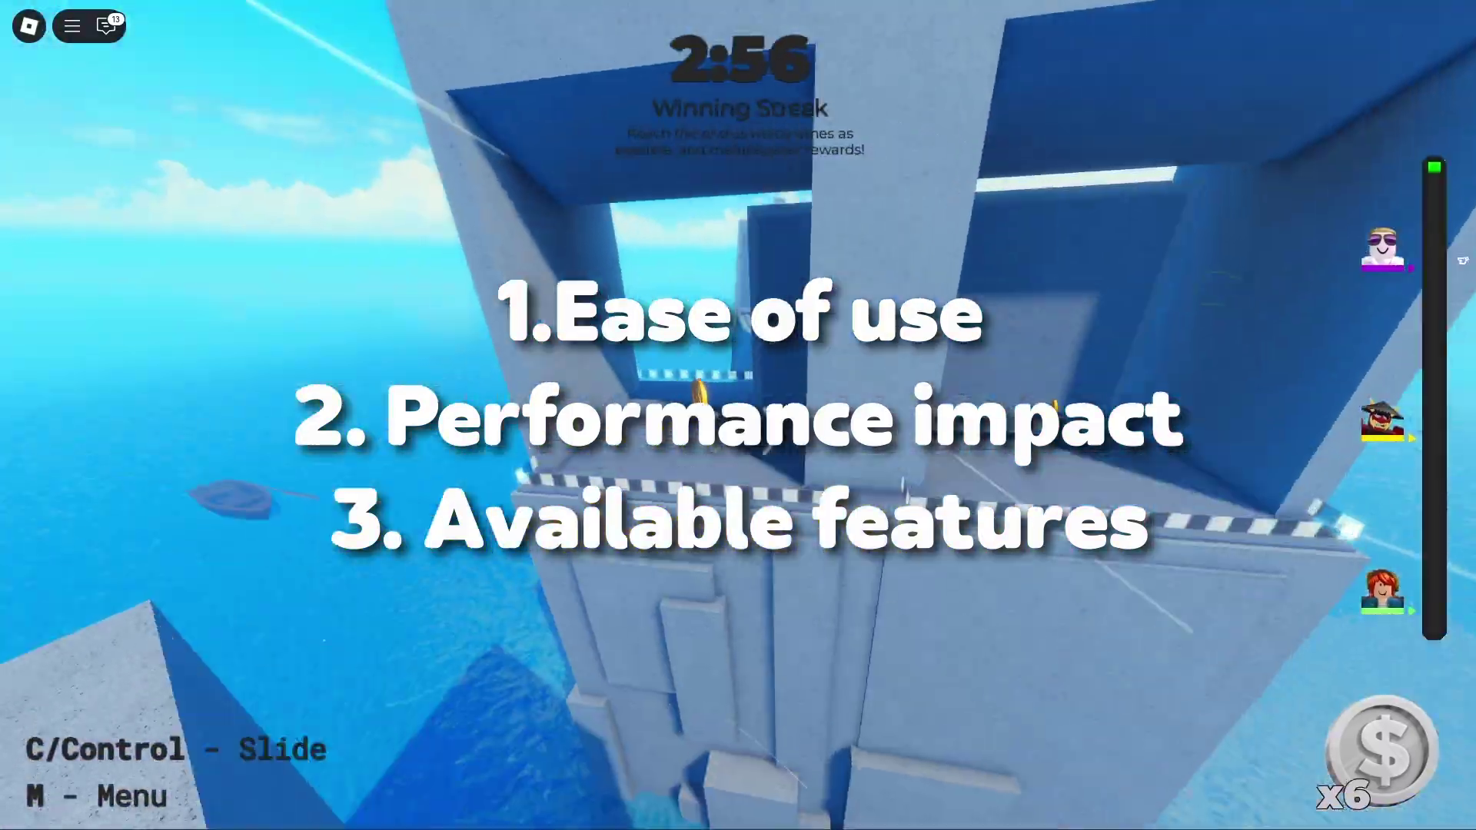
key("w")
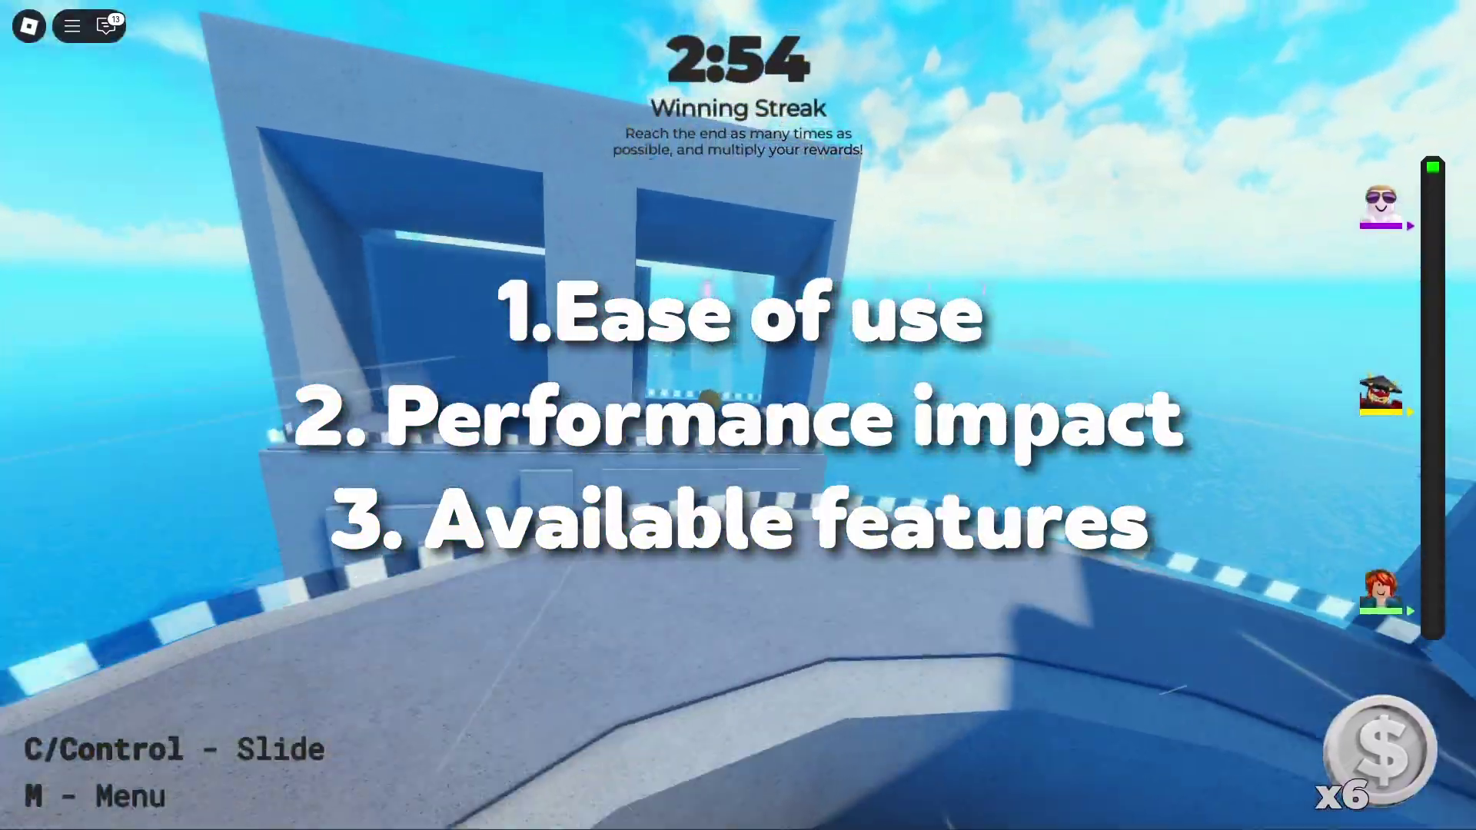
key("w")
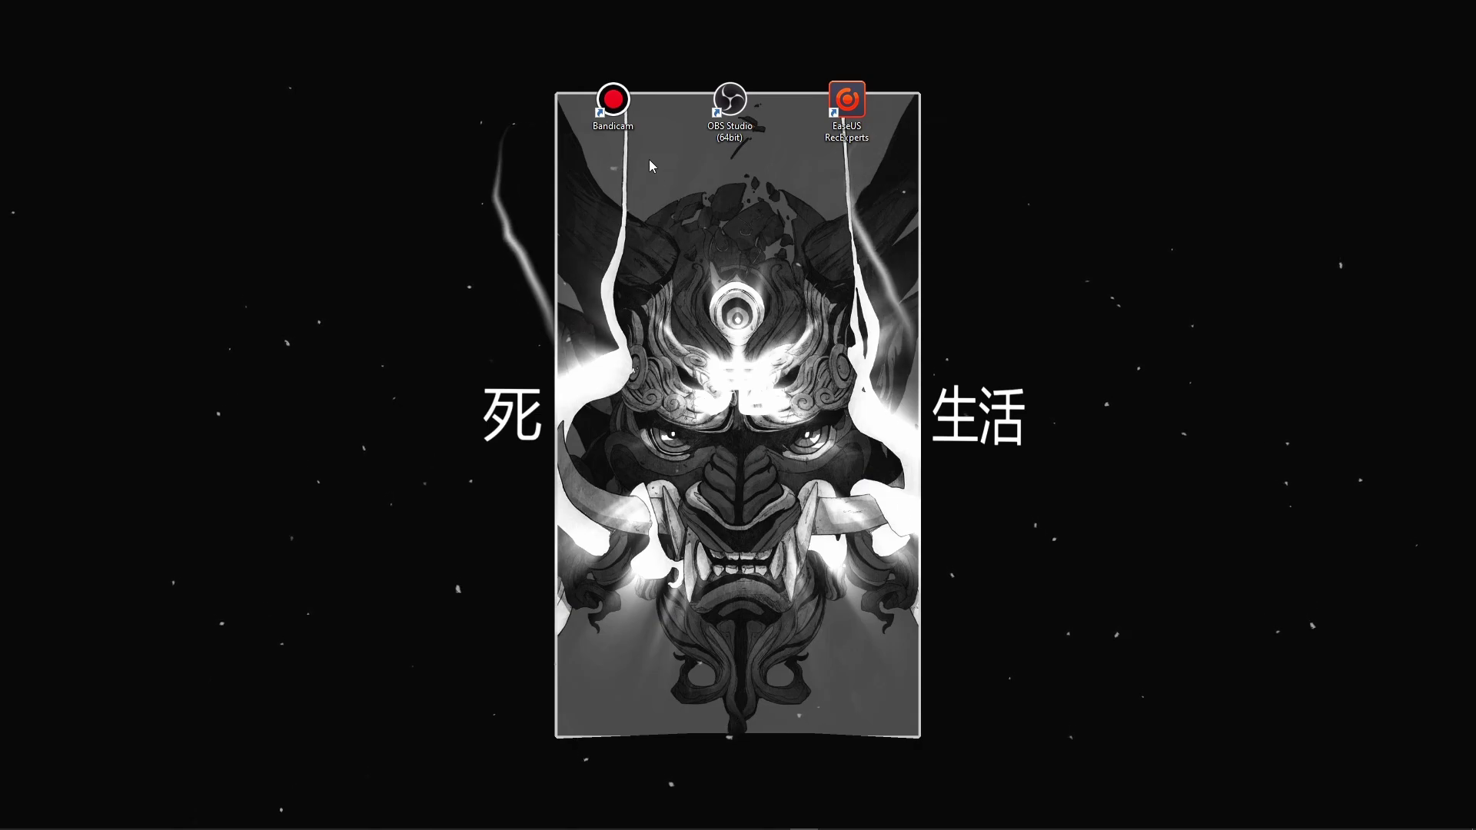
Launch Bandicam, try Rectangle area recording, then close its capture frame
double_click(611, 104)
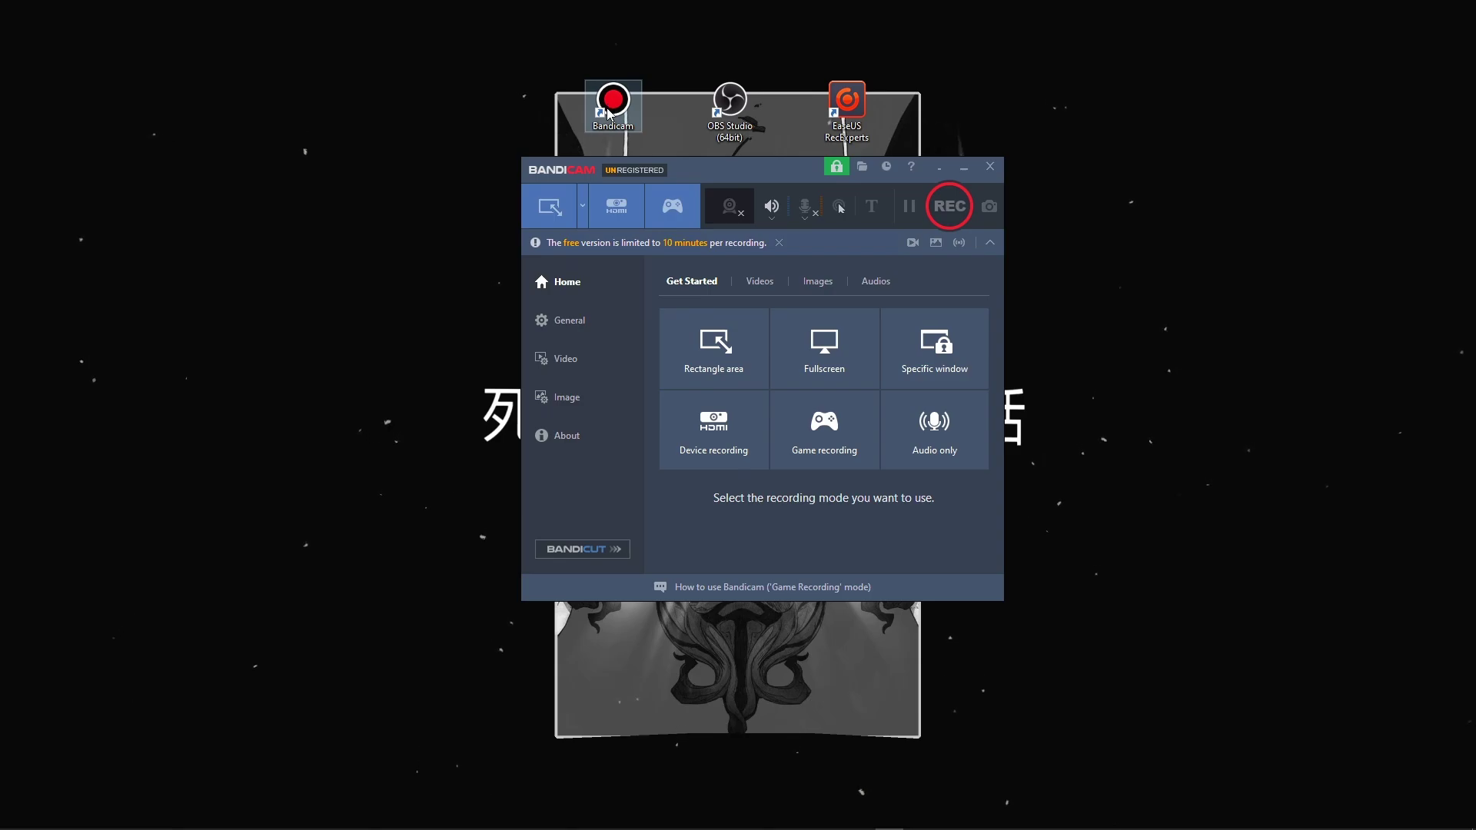
left_click(543, 209)
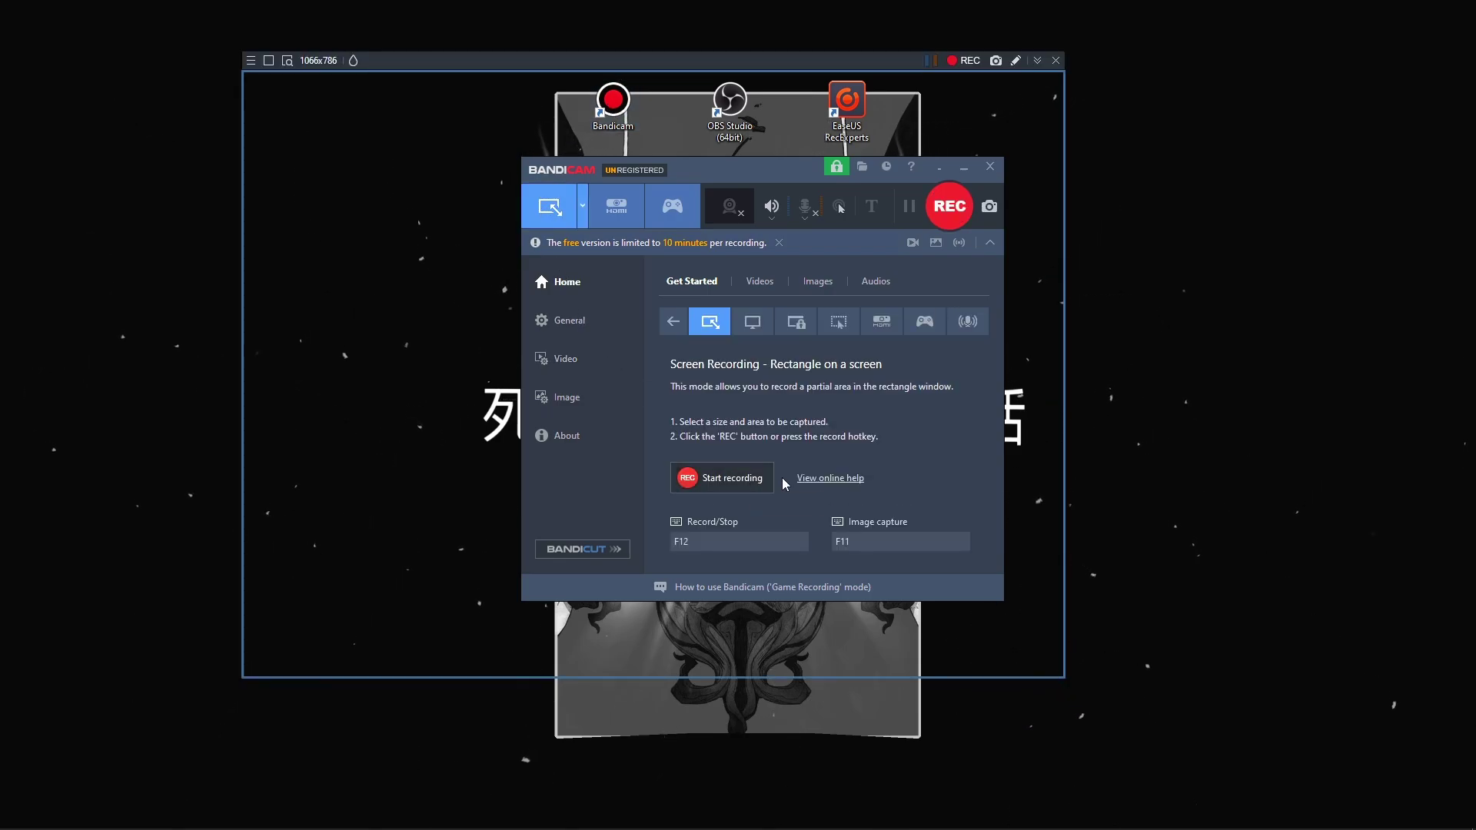
left_click(1056, 62)
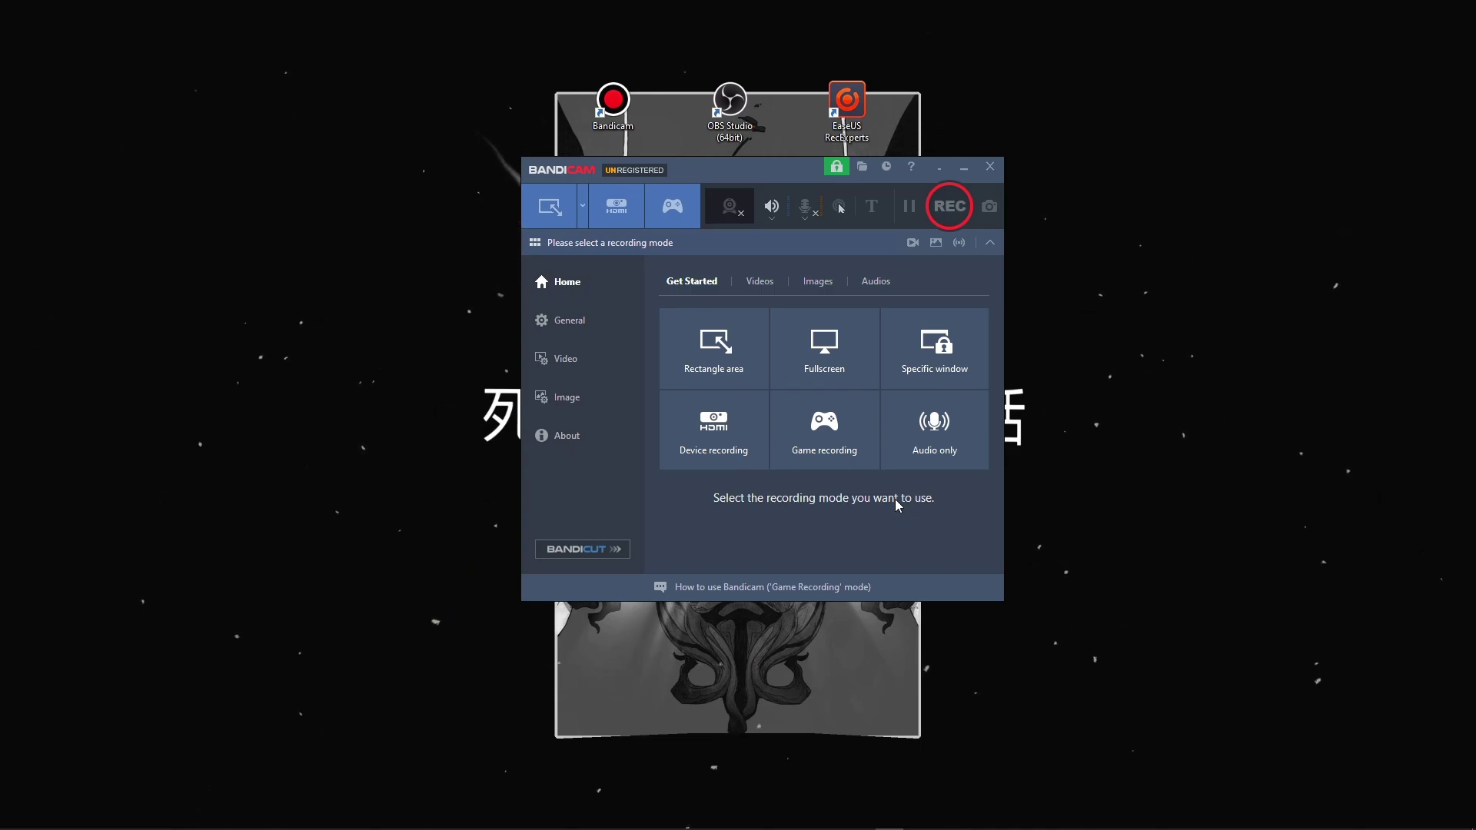
Try a dragged ~902x728 Select area and a fixed 900x730 Rectangle, closing each frame
left_click(582, 209)
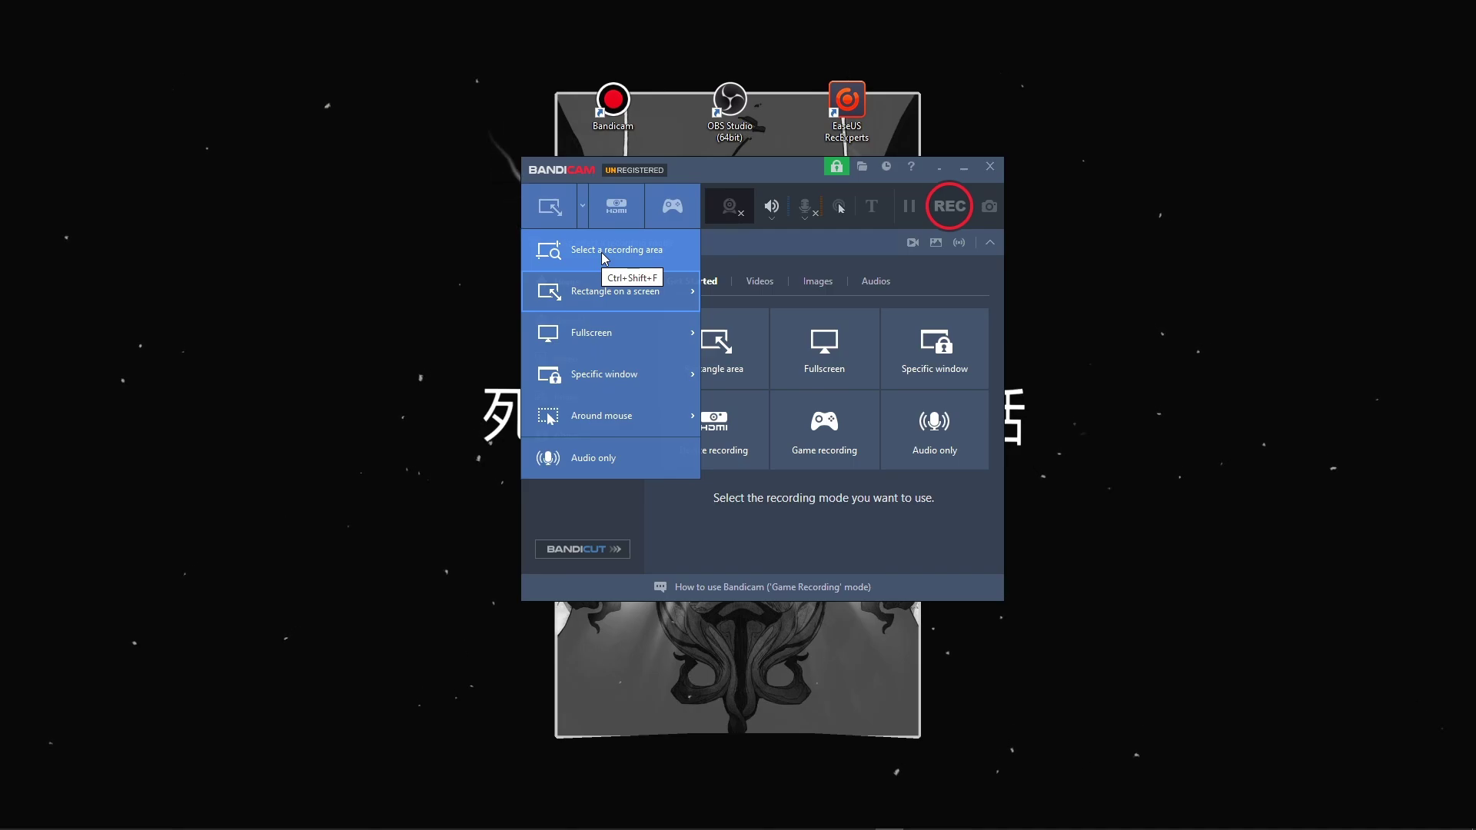
left_click(603, 255)
left_click_drag(451, 90, 1146, 651)
left_click(1135, 77)
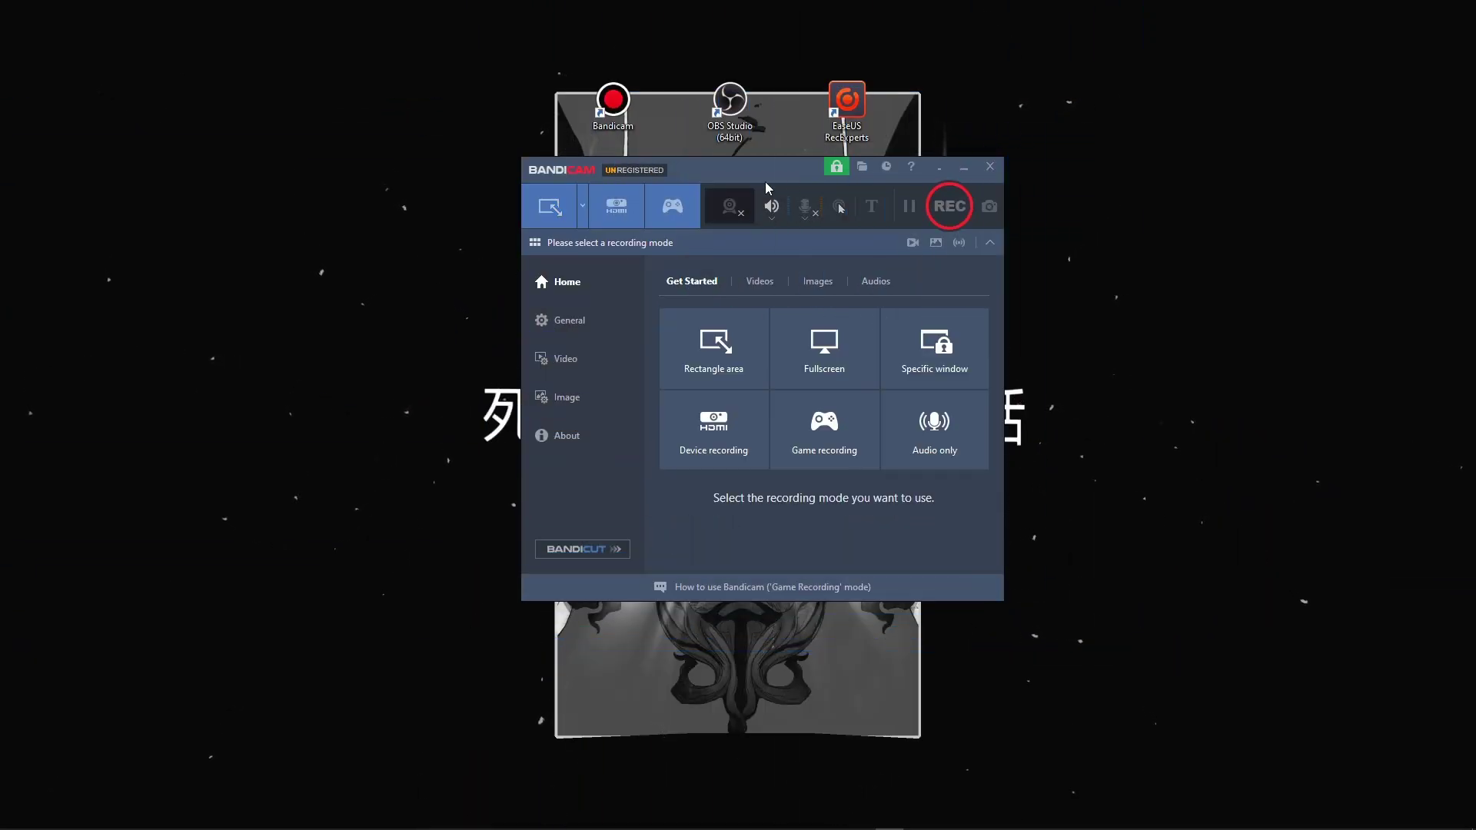
left_click(581, 207)
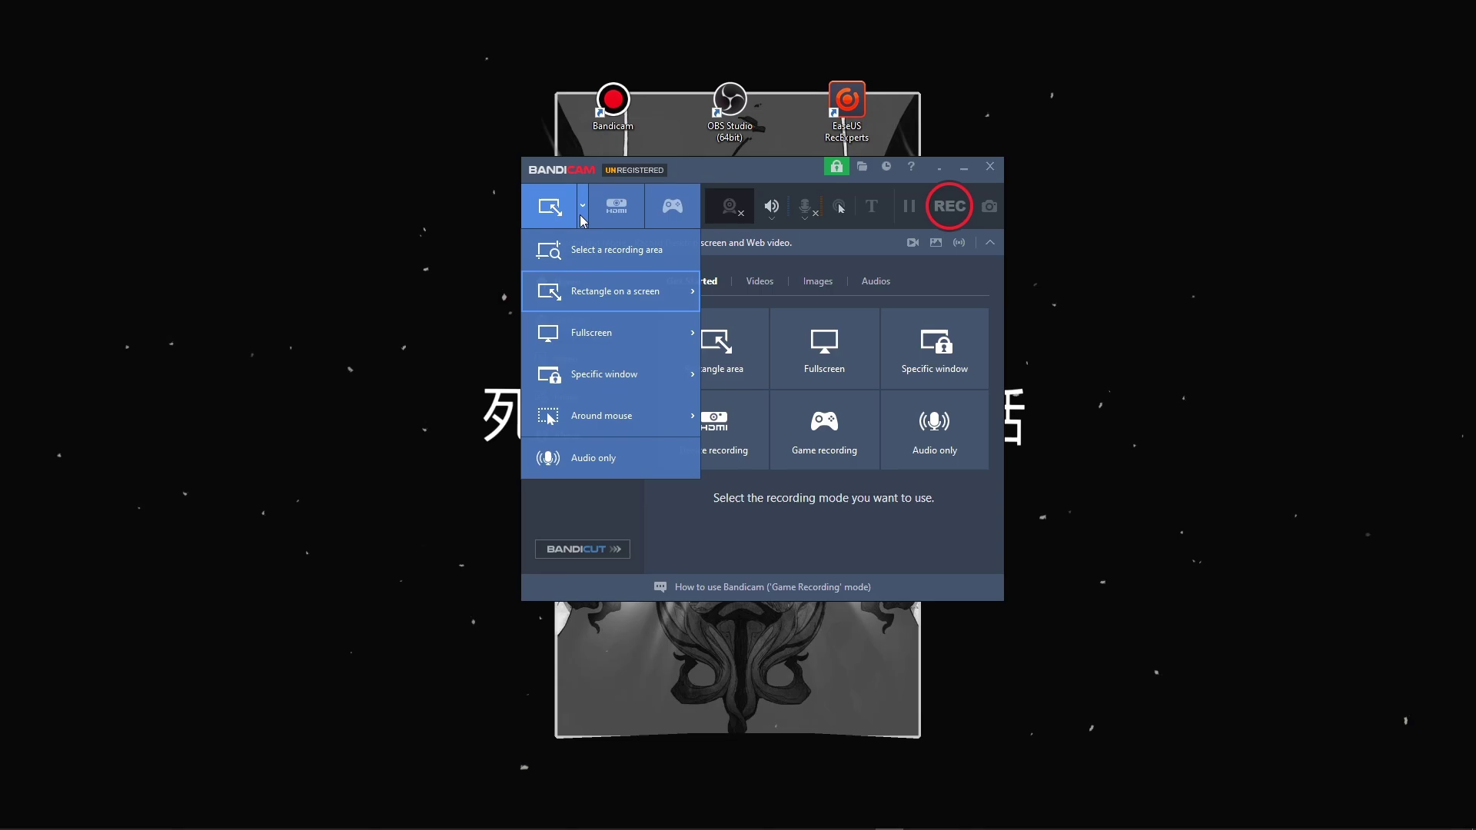
left_click(598, 306)
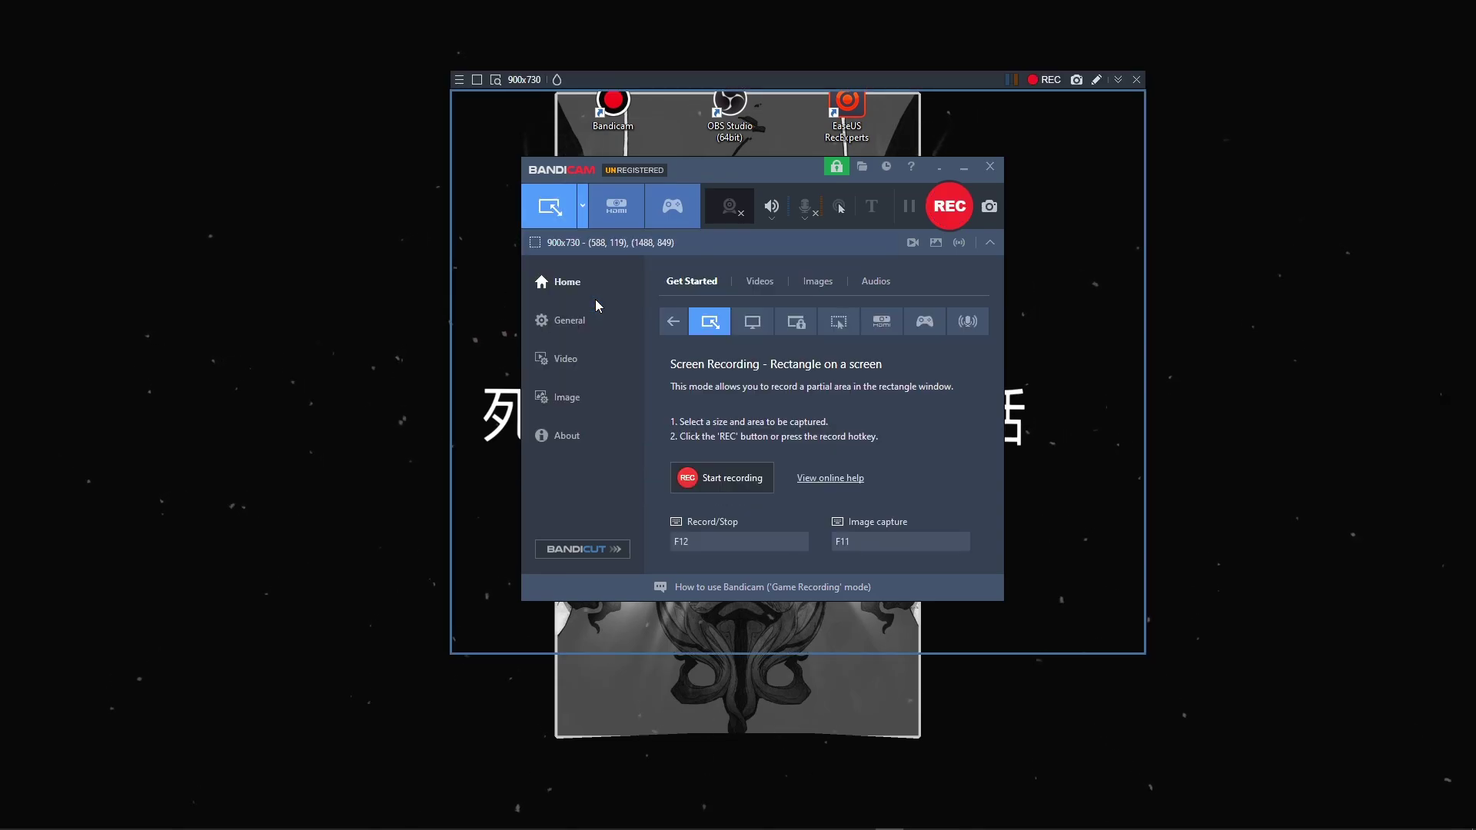
left_click(1137, 80)
Switch to Fullscreen mode, then try Specific window mode and cancel the window pick
left_click(583, 206)
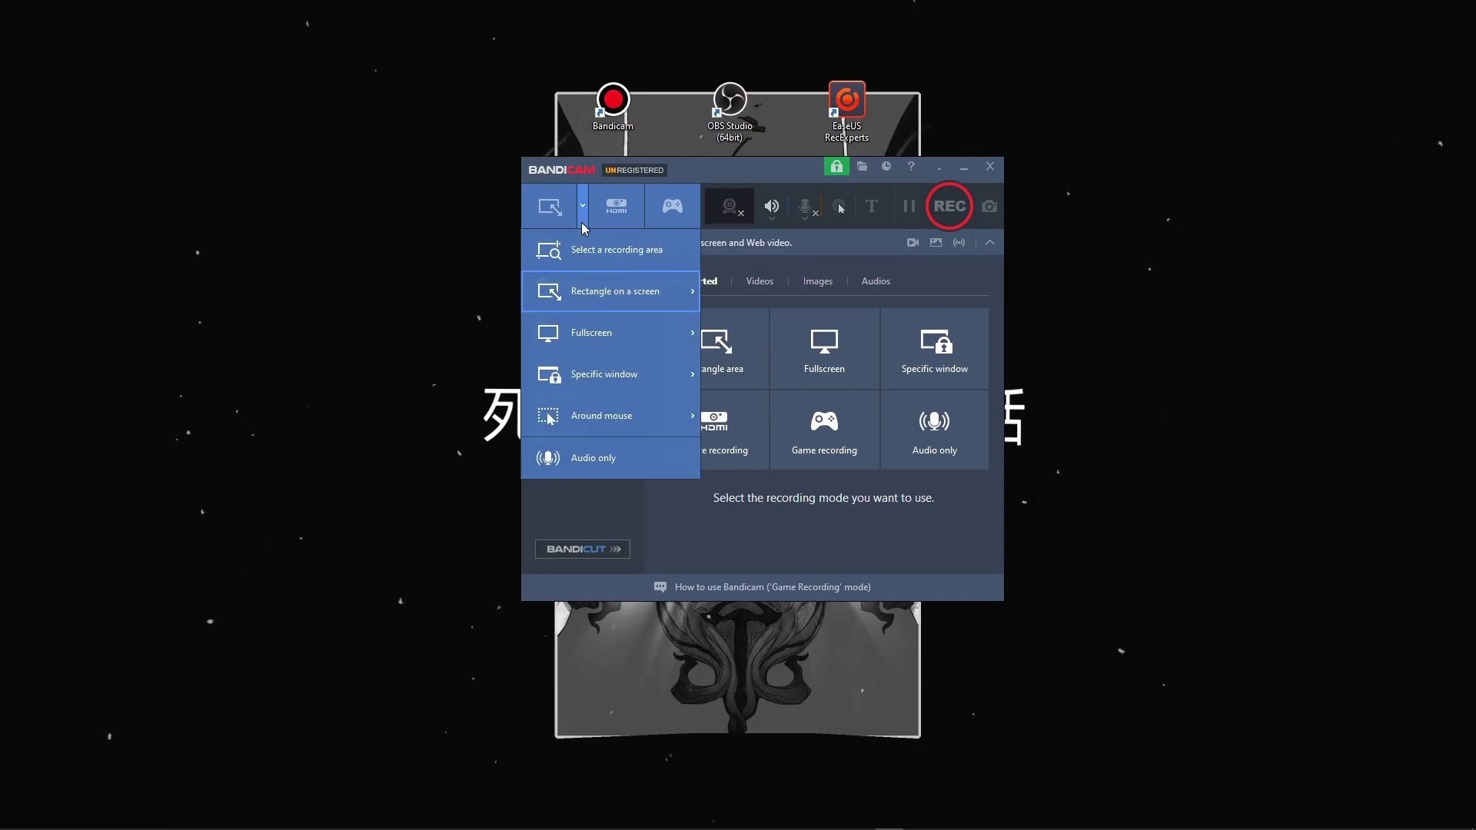
left_click(609, 336)
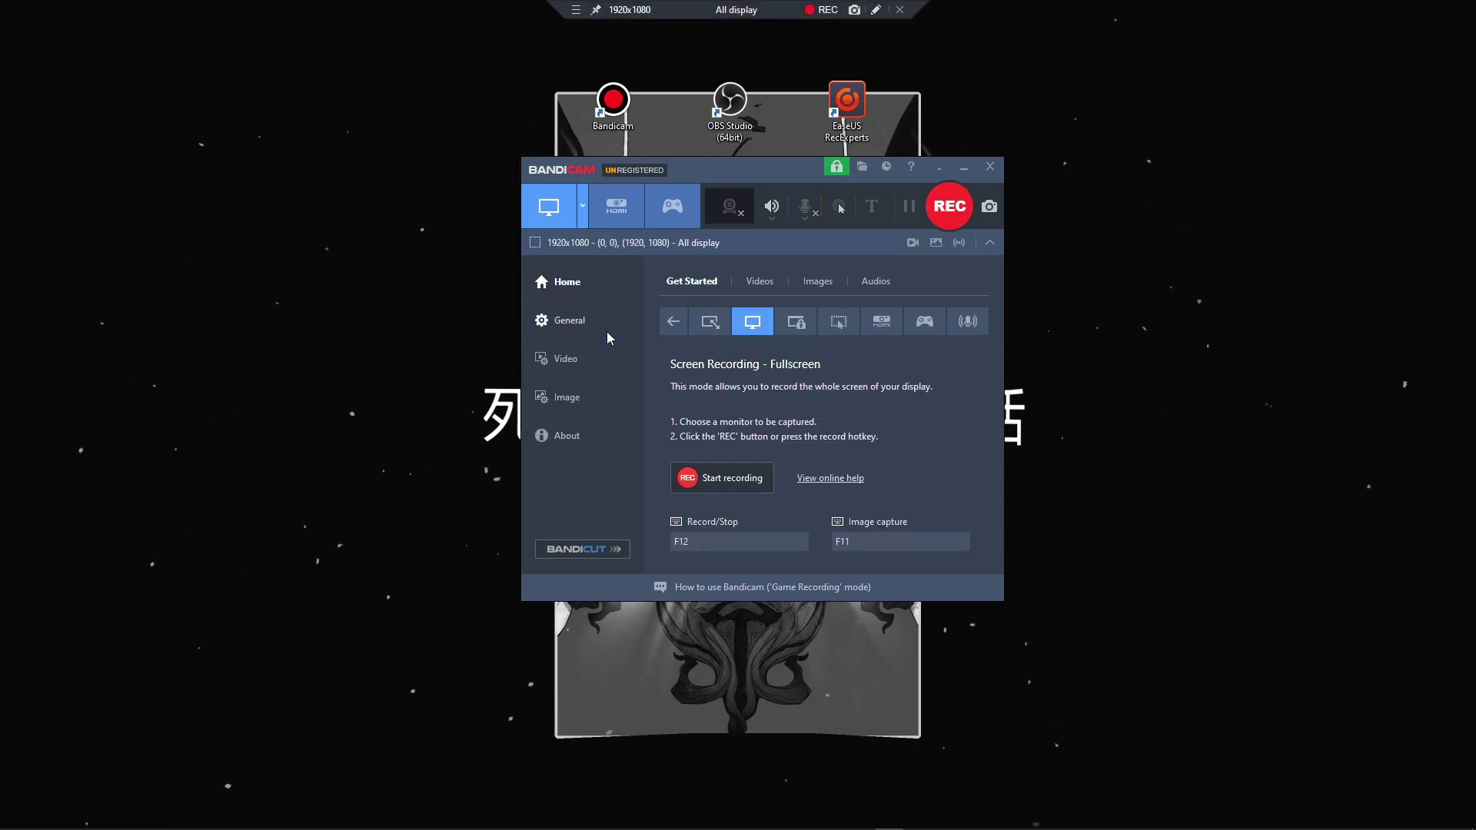
left_click(582, 206)
left_click(596, 372)
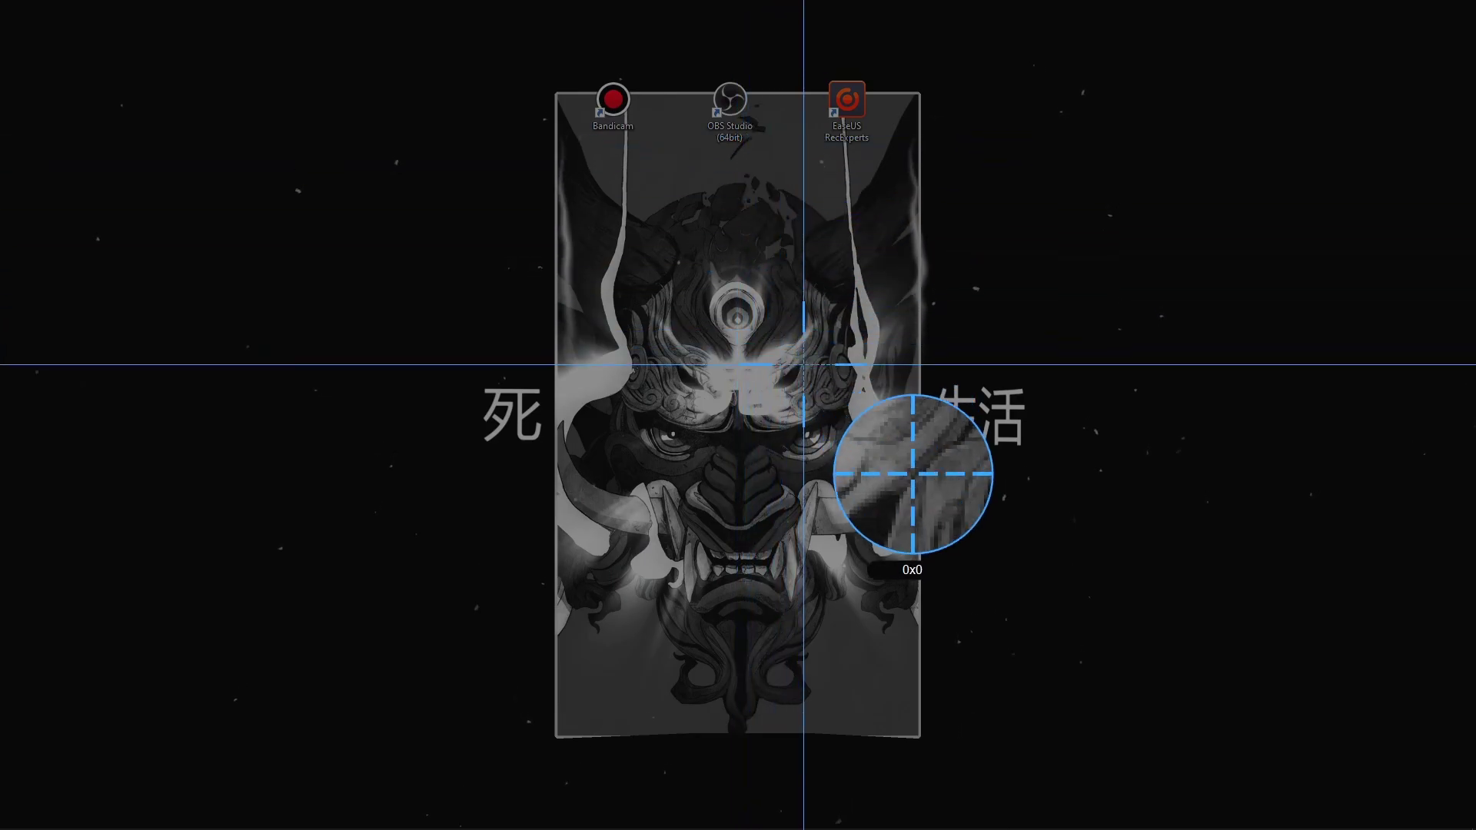
key("Escape")
Leave Bandicam in Around mouse mode at 480x268 and show the Video settings
left_click(583, 220)
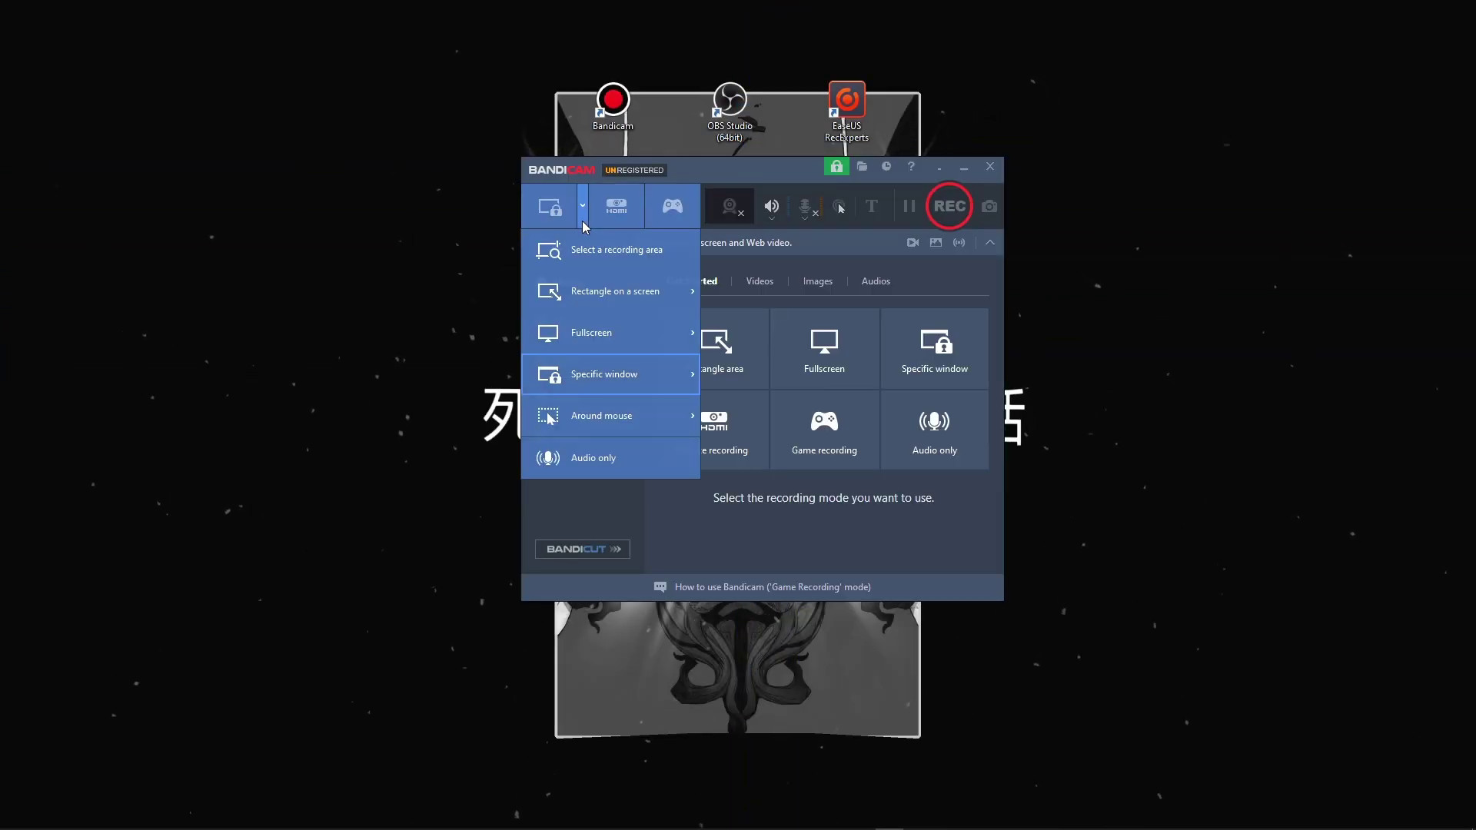
mouse_move(584, 417)
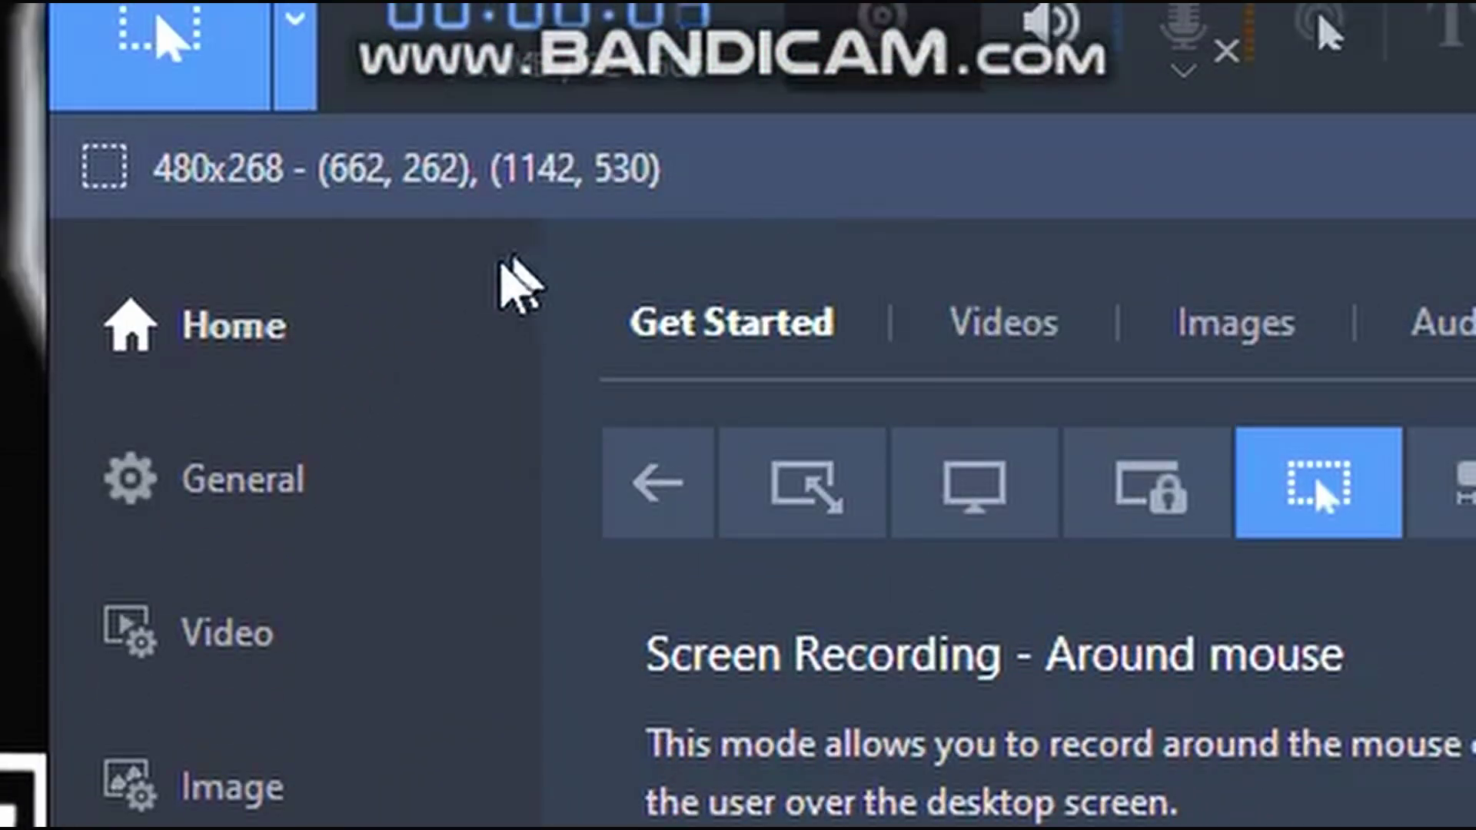
left_click(560, 359)
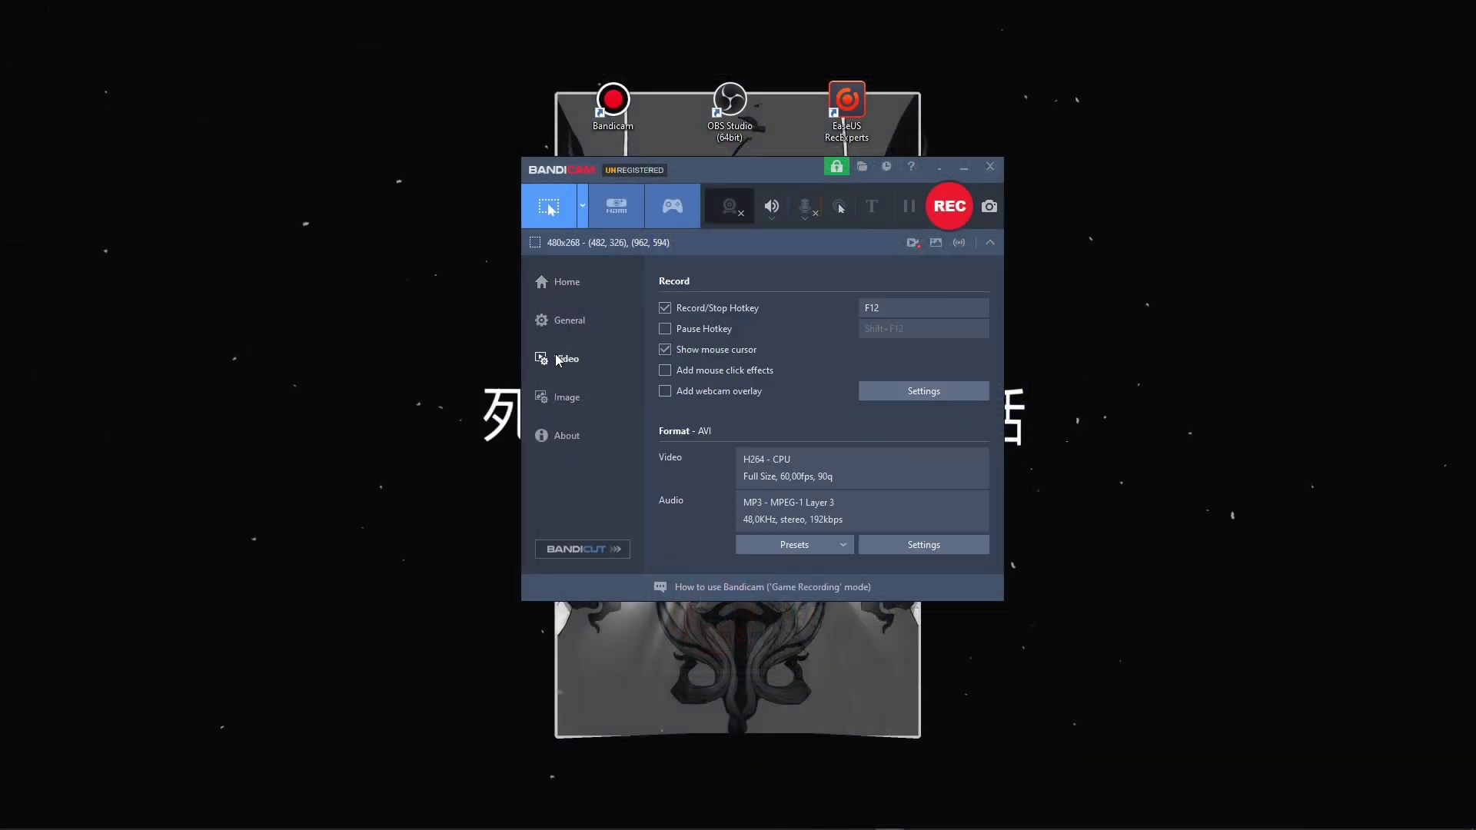
In AVI Format settings, keep Full Size video and quality 90 after reviewing levels 10–100
left_click(948, 546)
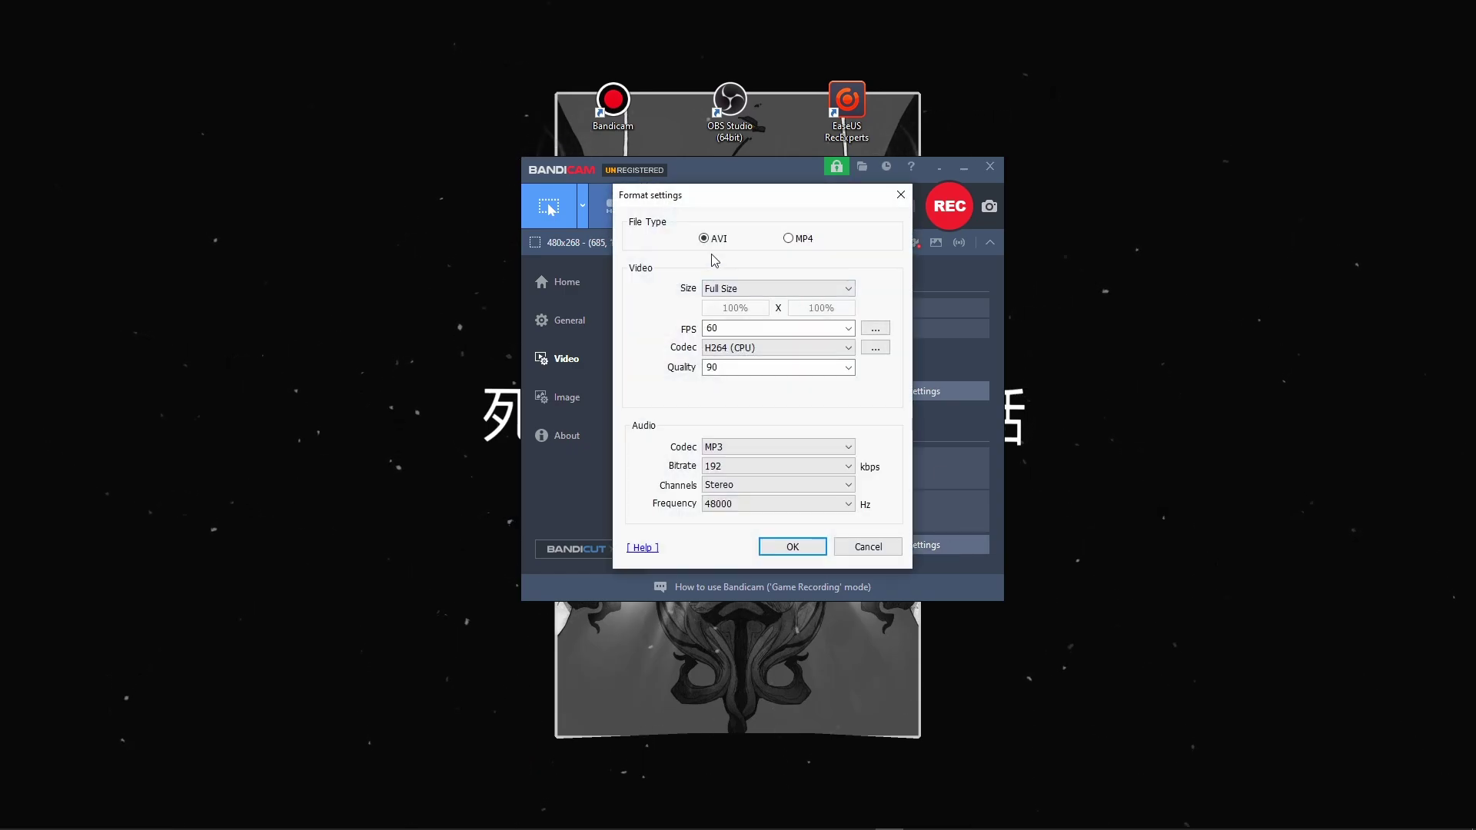
left_click(819, 292)
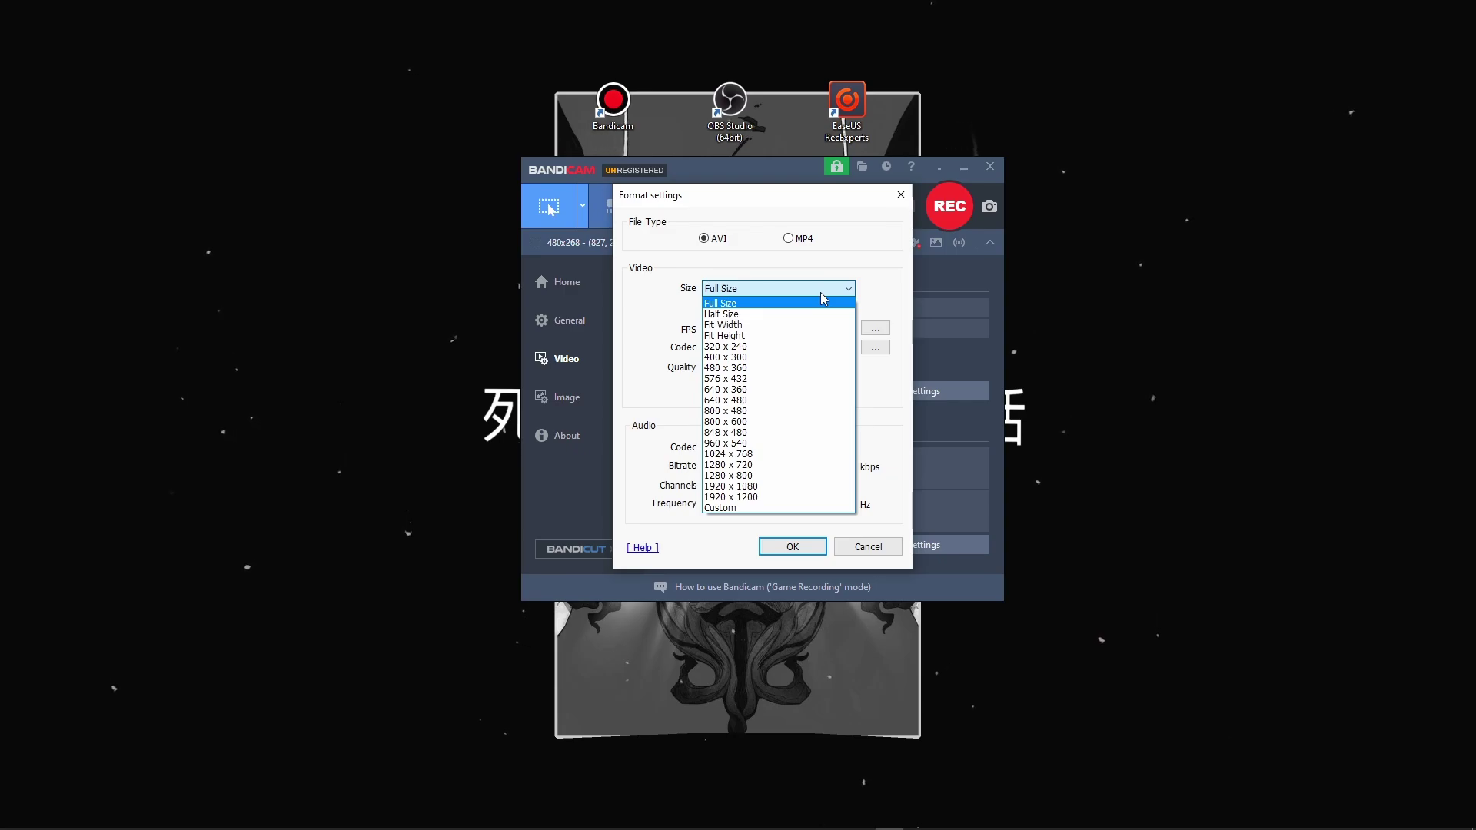
left_click(819, 292)
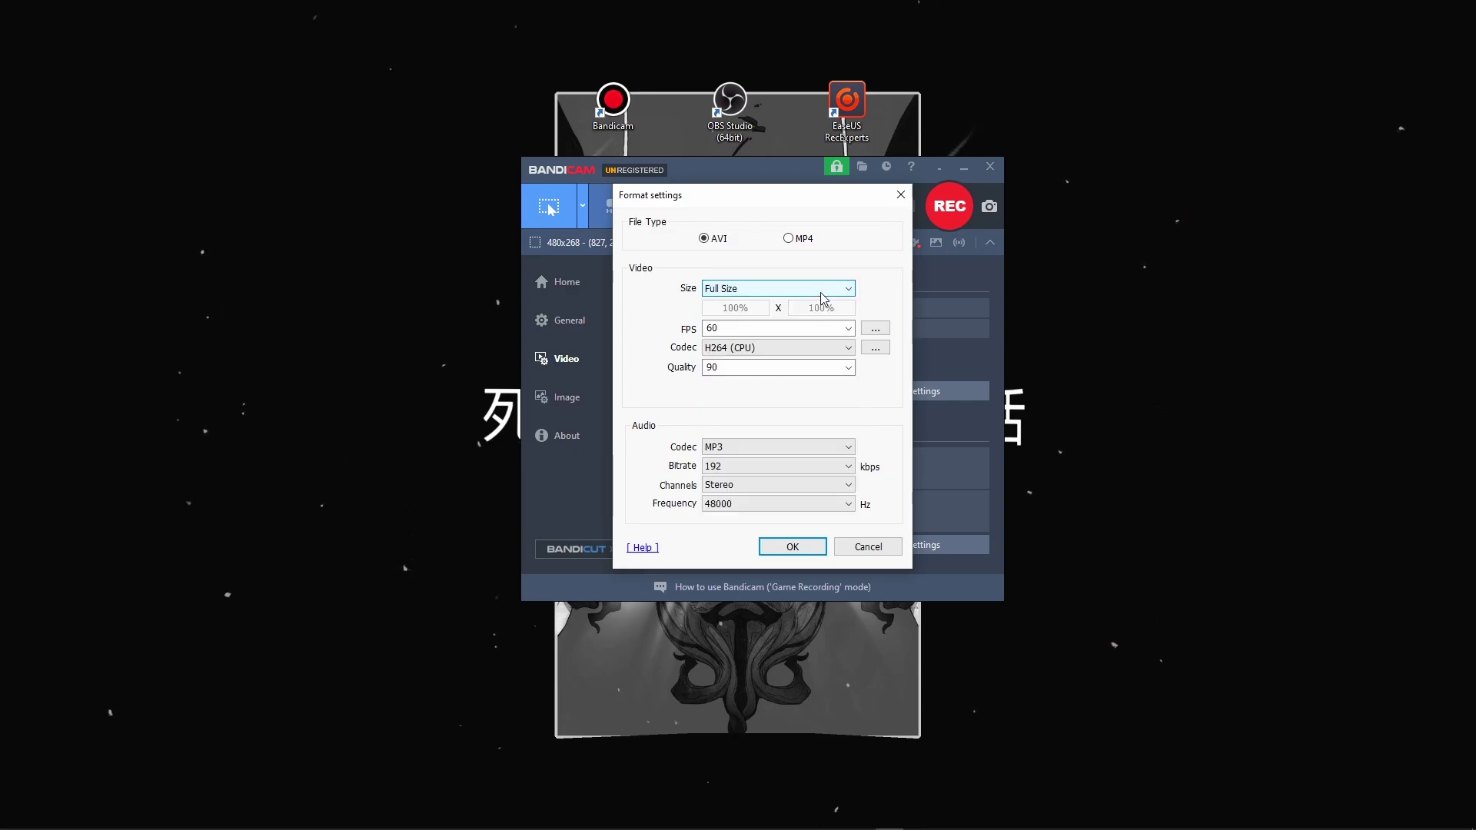
left_click(848, 367)
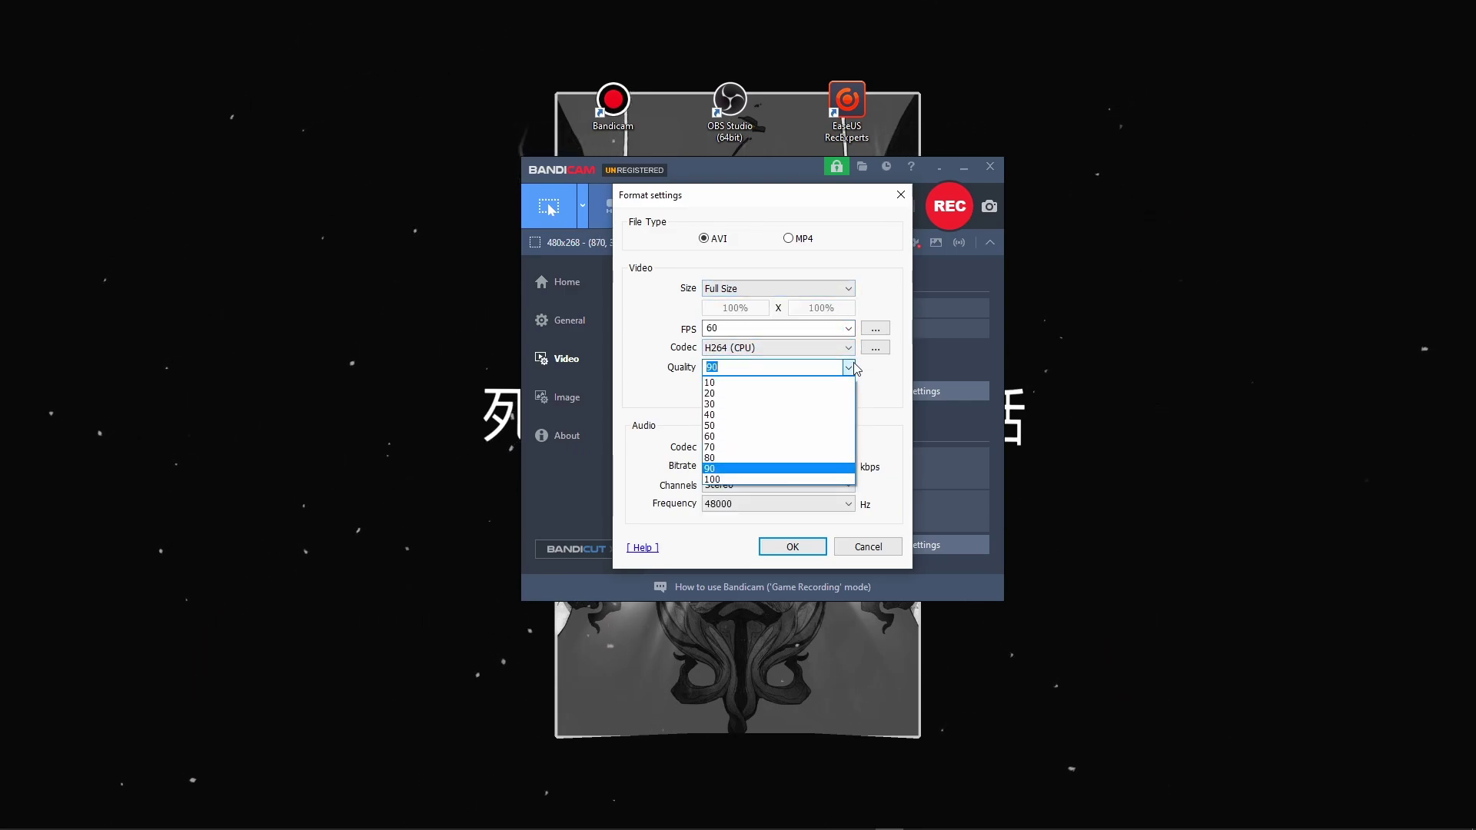
left_click(854, 366)
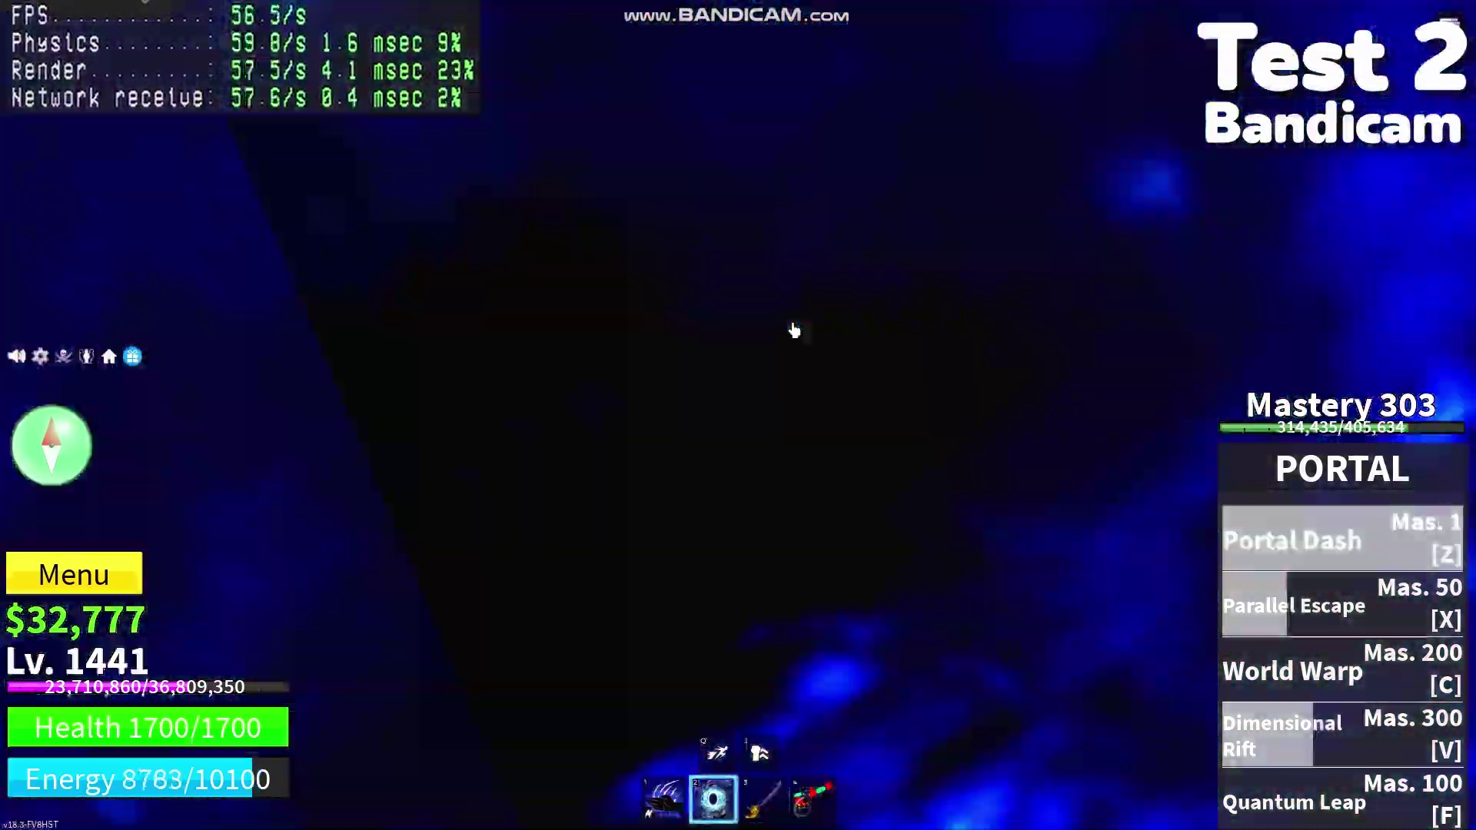
Portal Dash out of the rift, Quantum Leap, World Warp to the Café, then launch OBS Studio
key("z")
key("w")
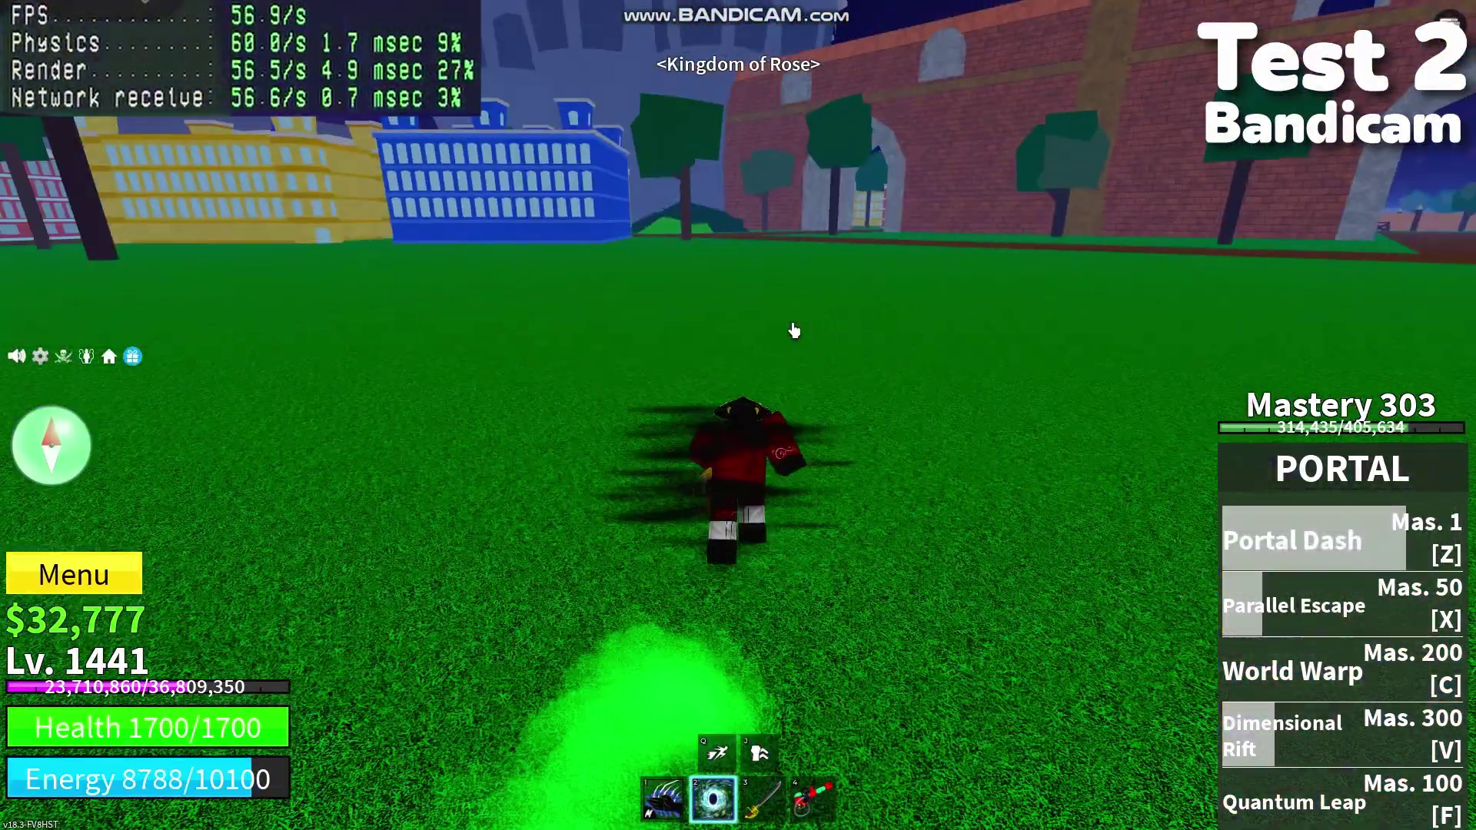
key("Left")
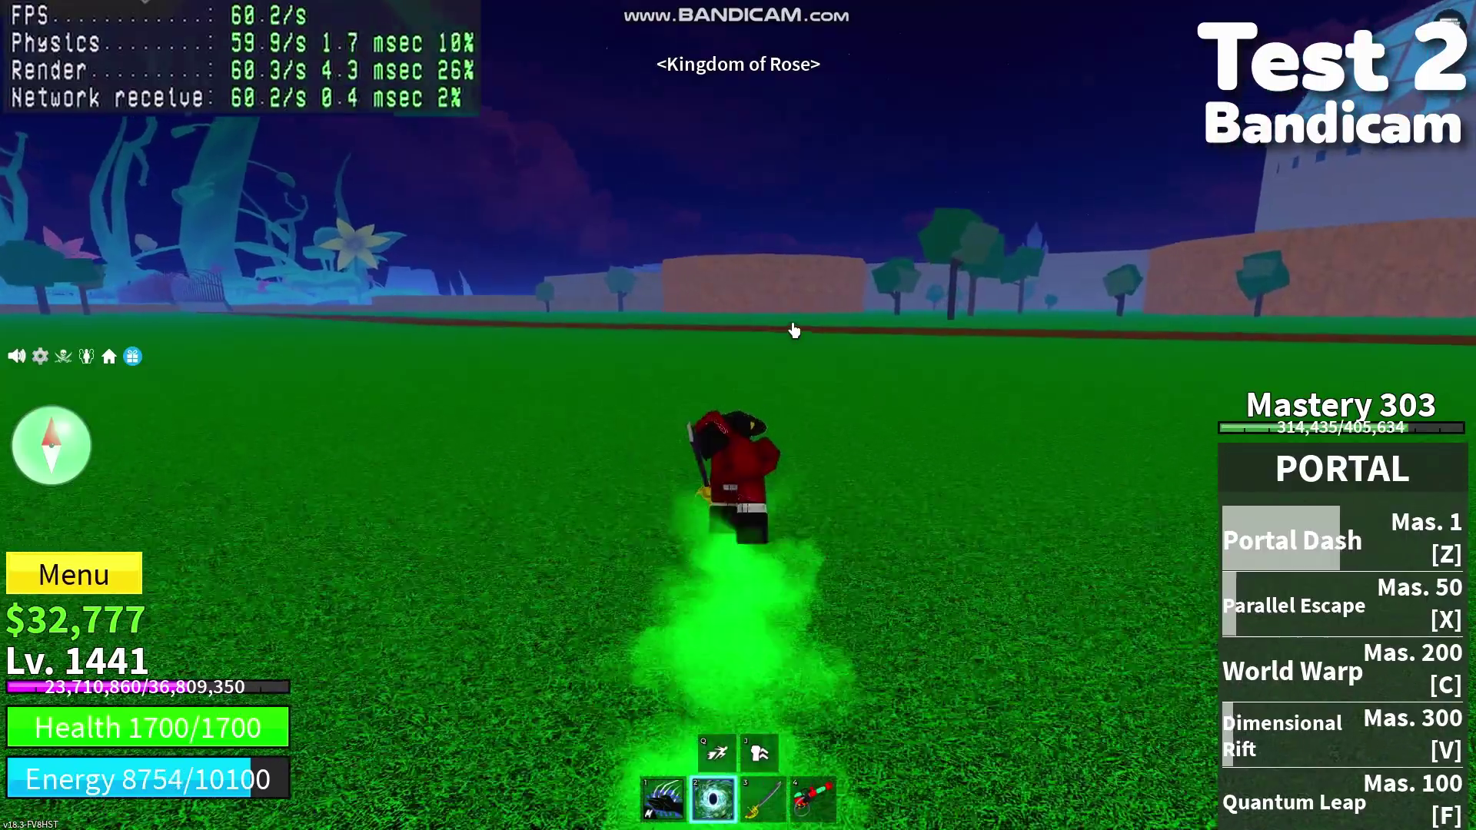
key("f")
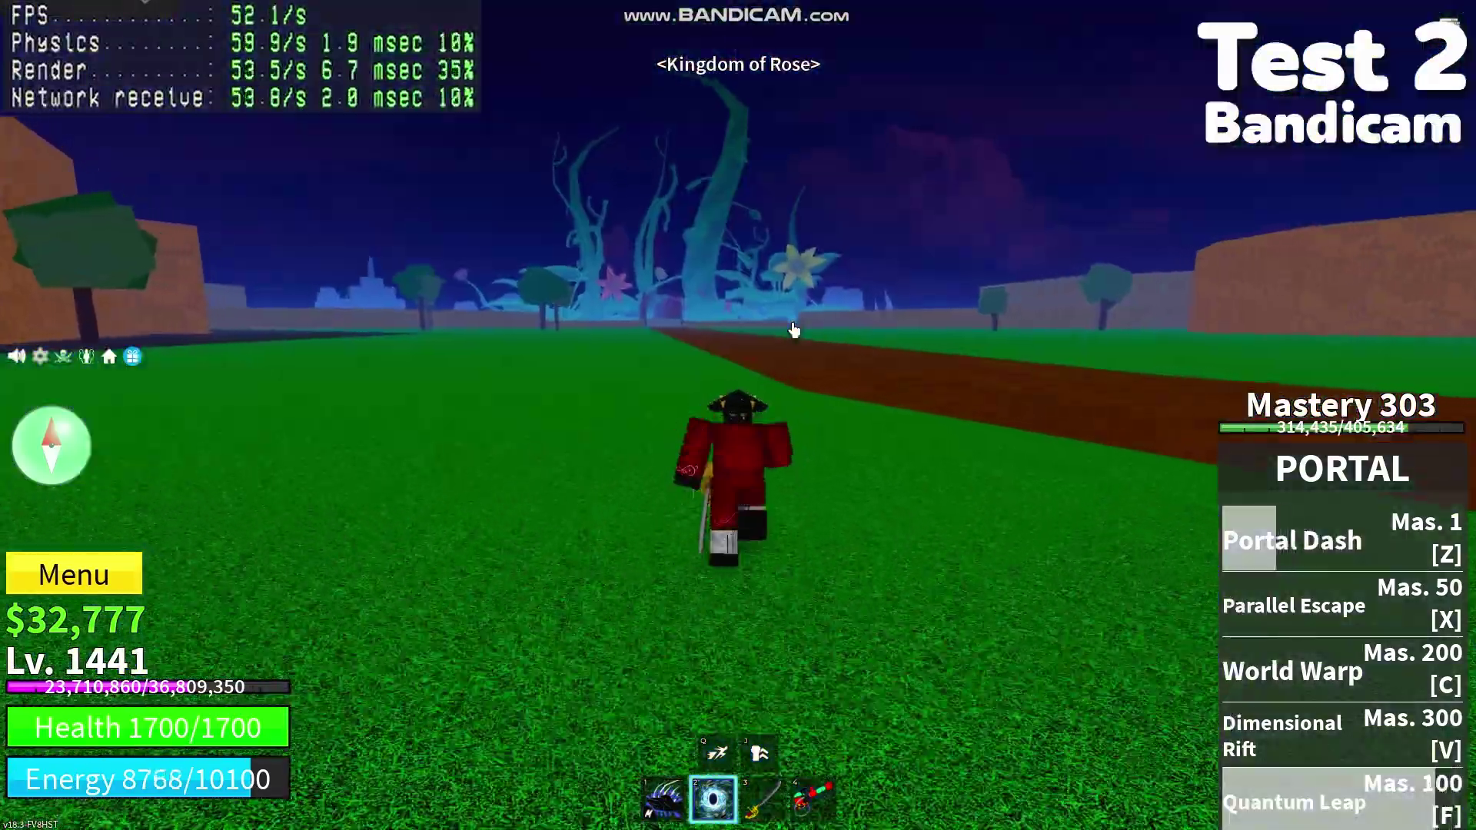
key("c")
left_click(498, 342)
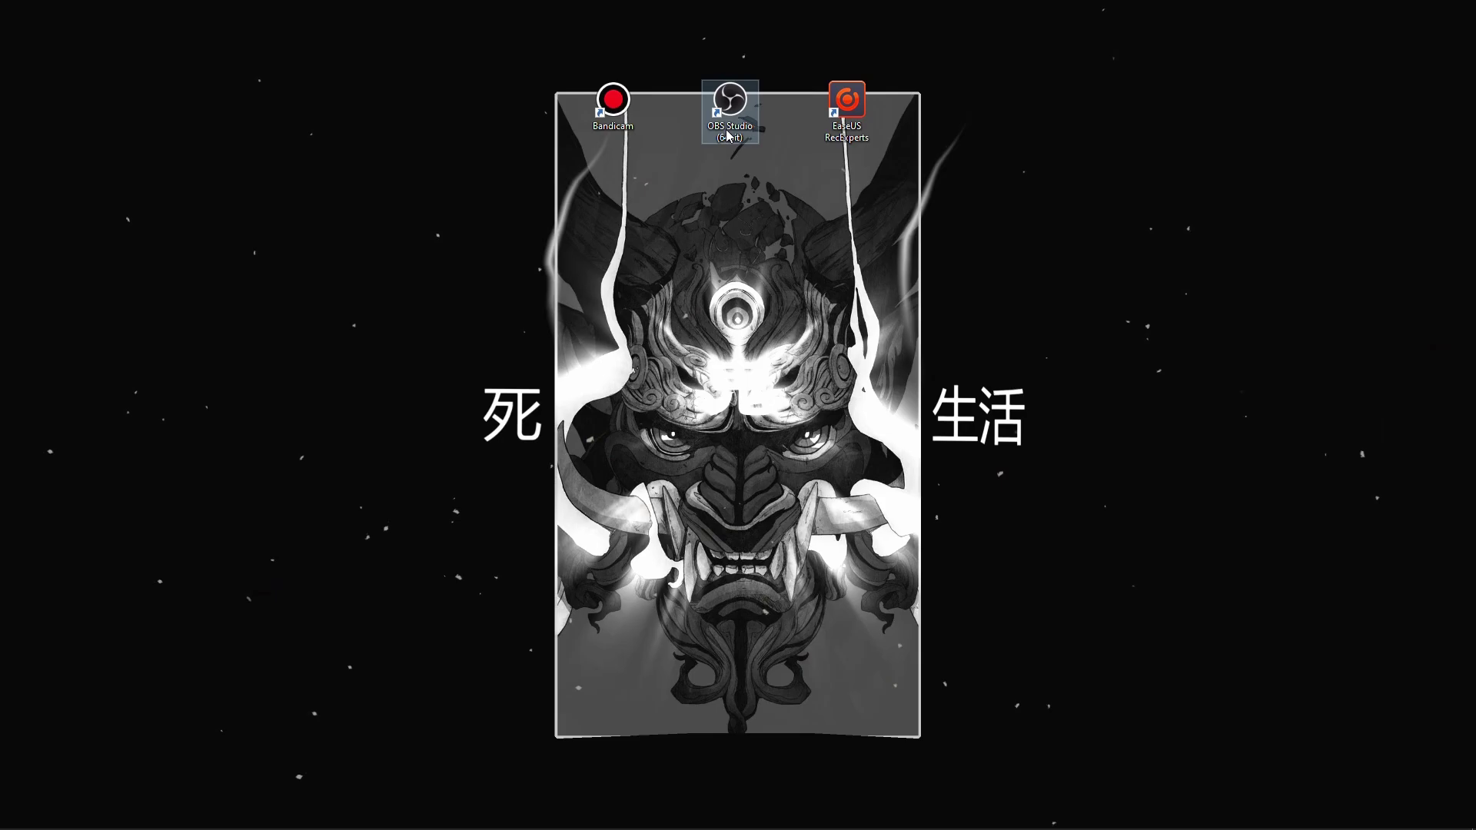
left_click(727, 136)
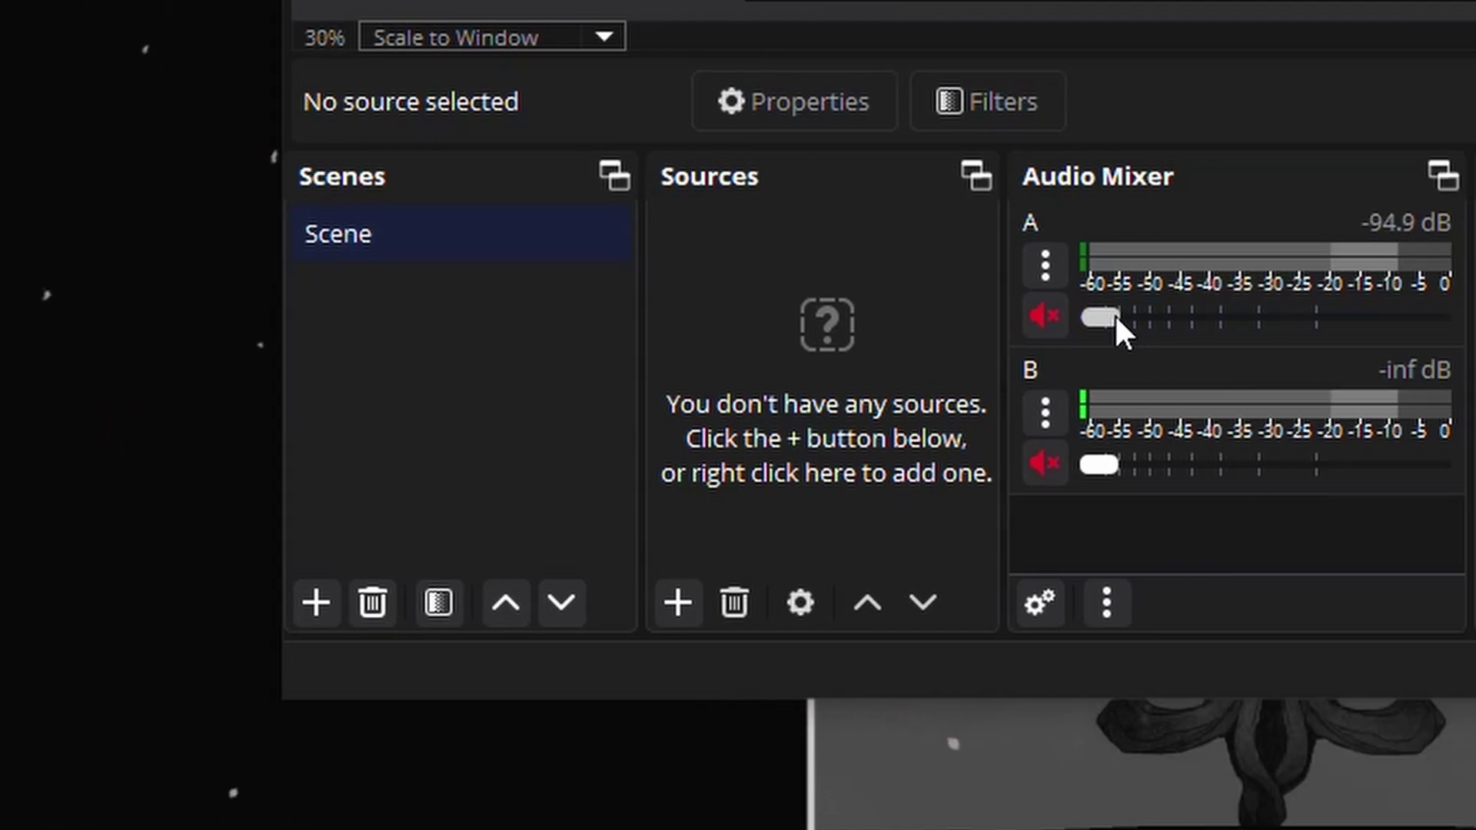
Nudge the track A volume slider, then open OBS Settings on the General page
left_click_drag(1123, 315, 1097, 329)
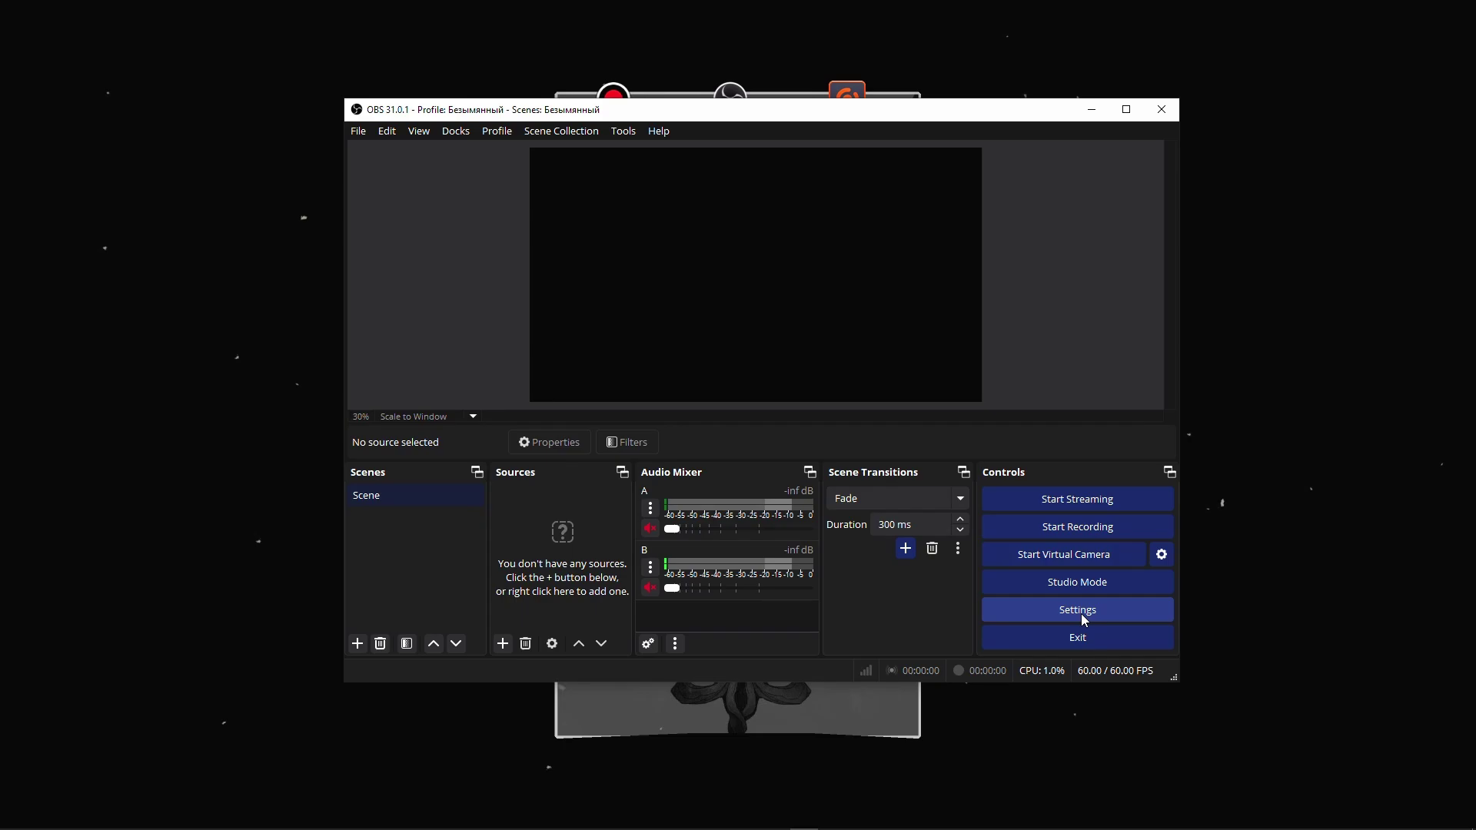
left_click(1080, 611)
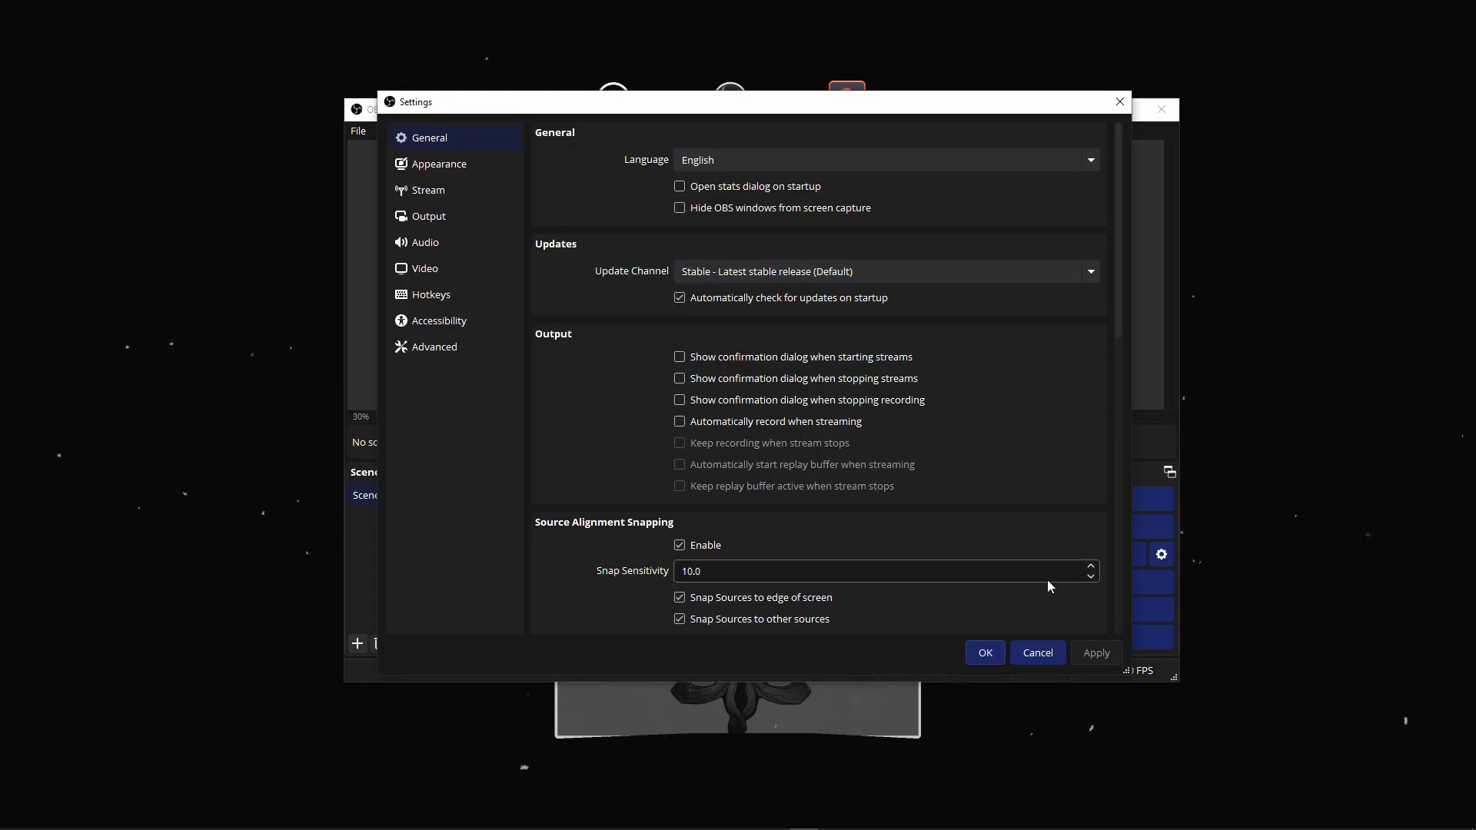
Look over the Output and Audio settings pages, then confirm with OK
left_click(463, 214)
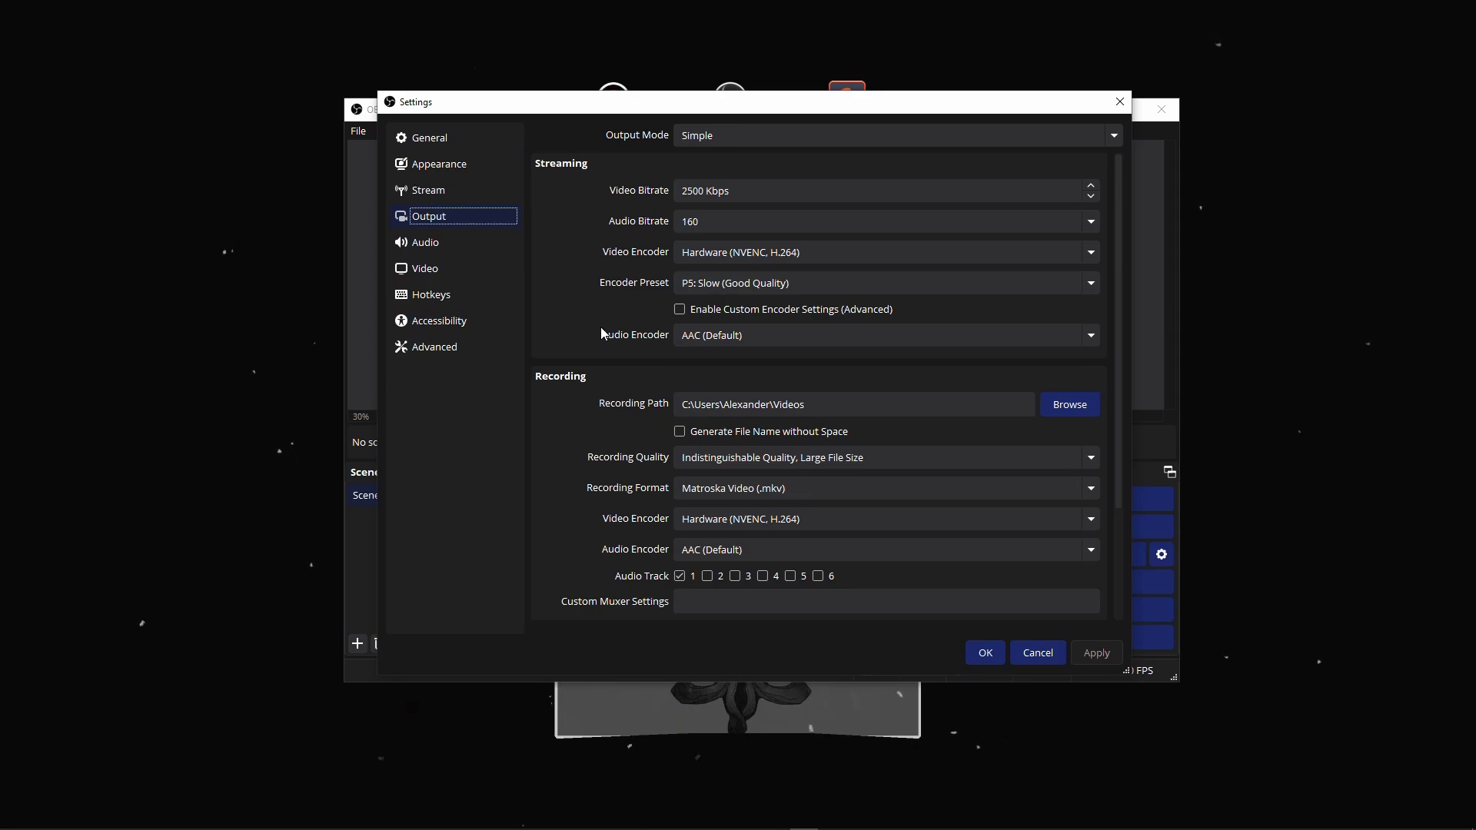
scroll(601, 326, "down", 3)
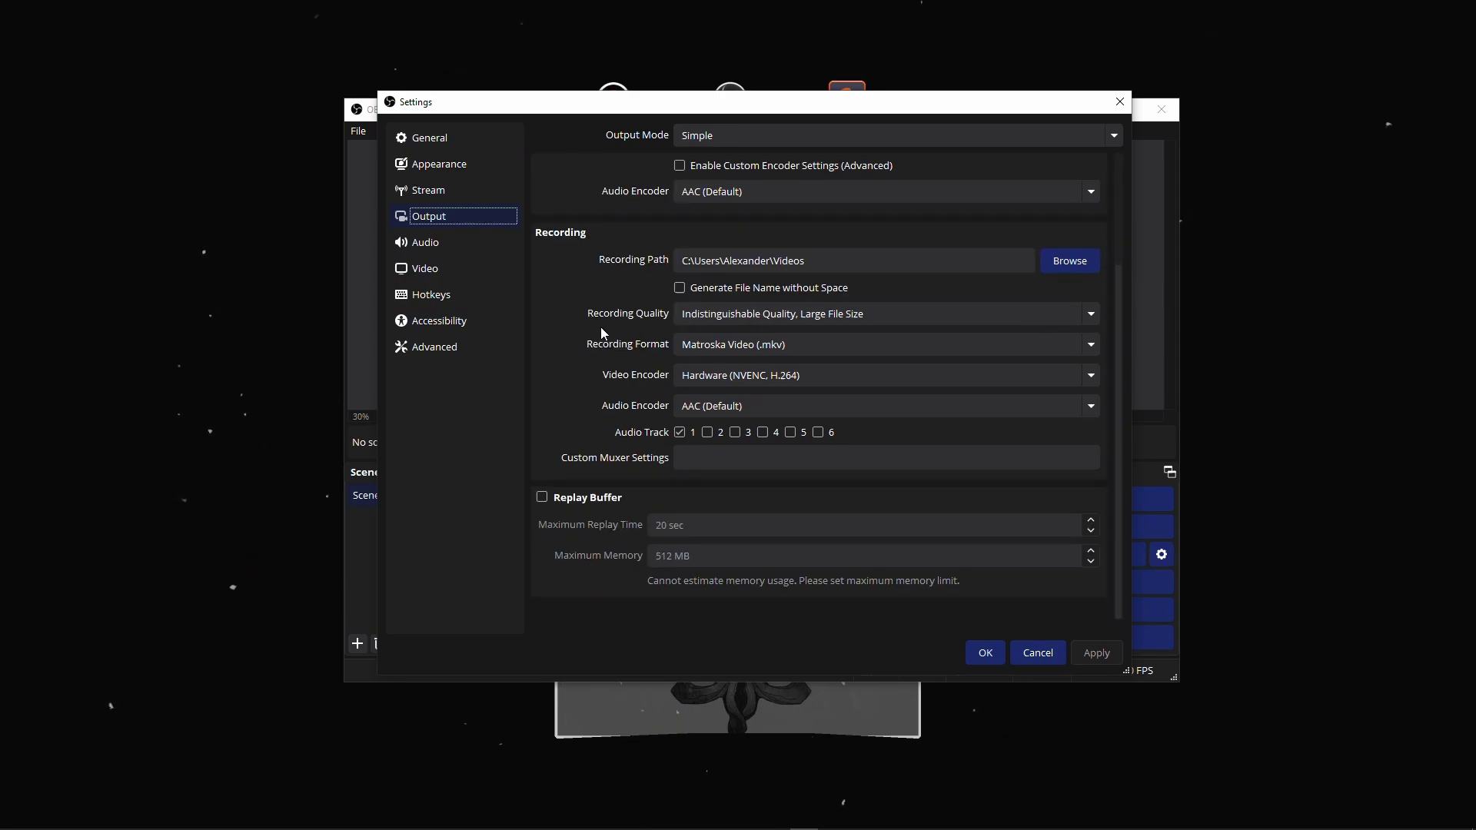
scroll(601, 326, "up", 3)
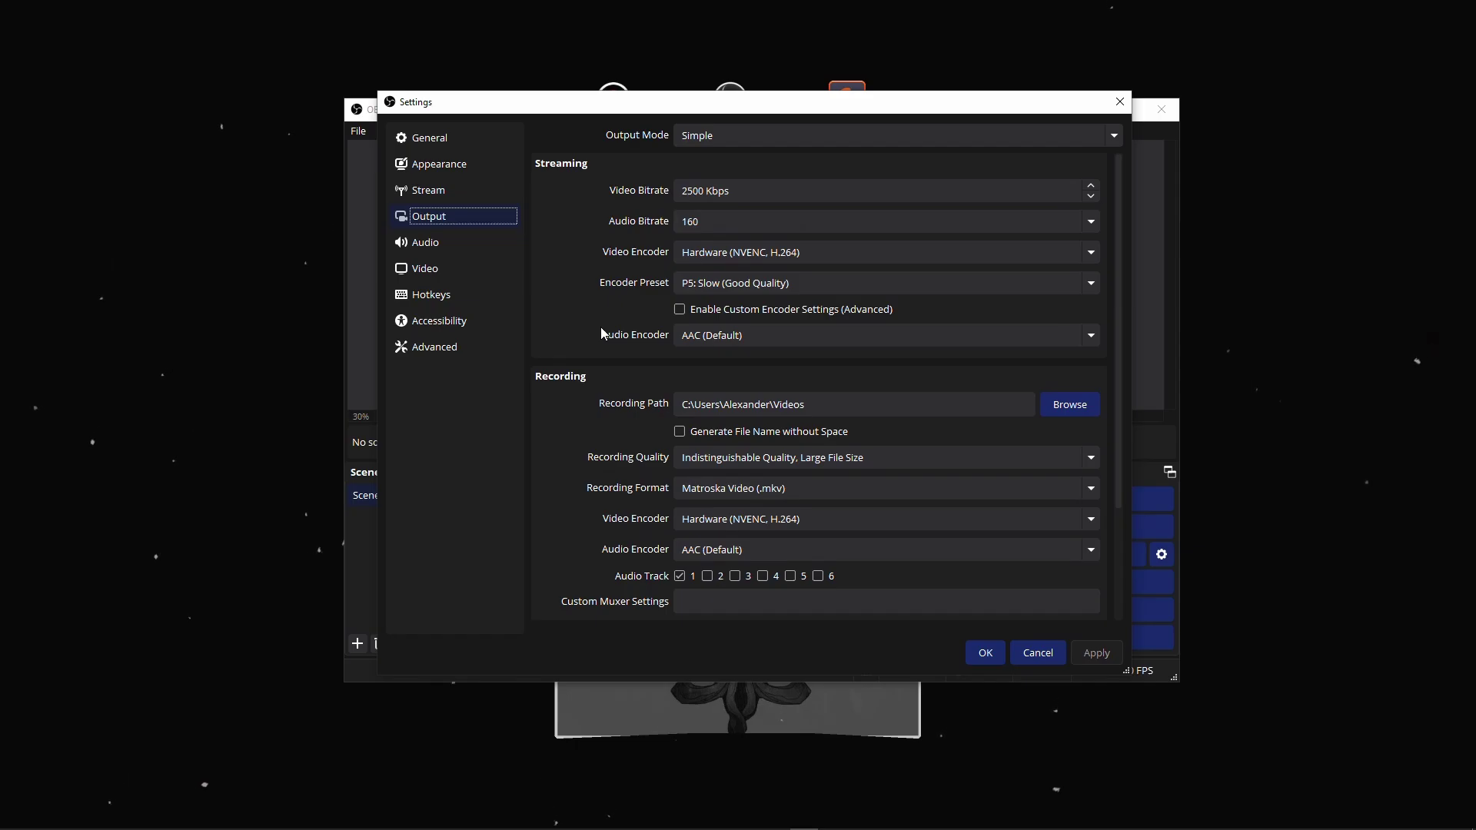
left_click(458, 244)
scroll(613, 423, "down", 5)
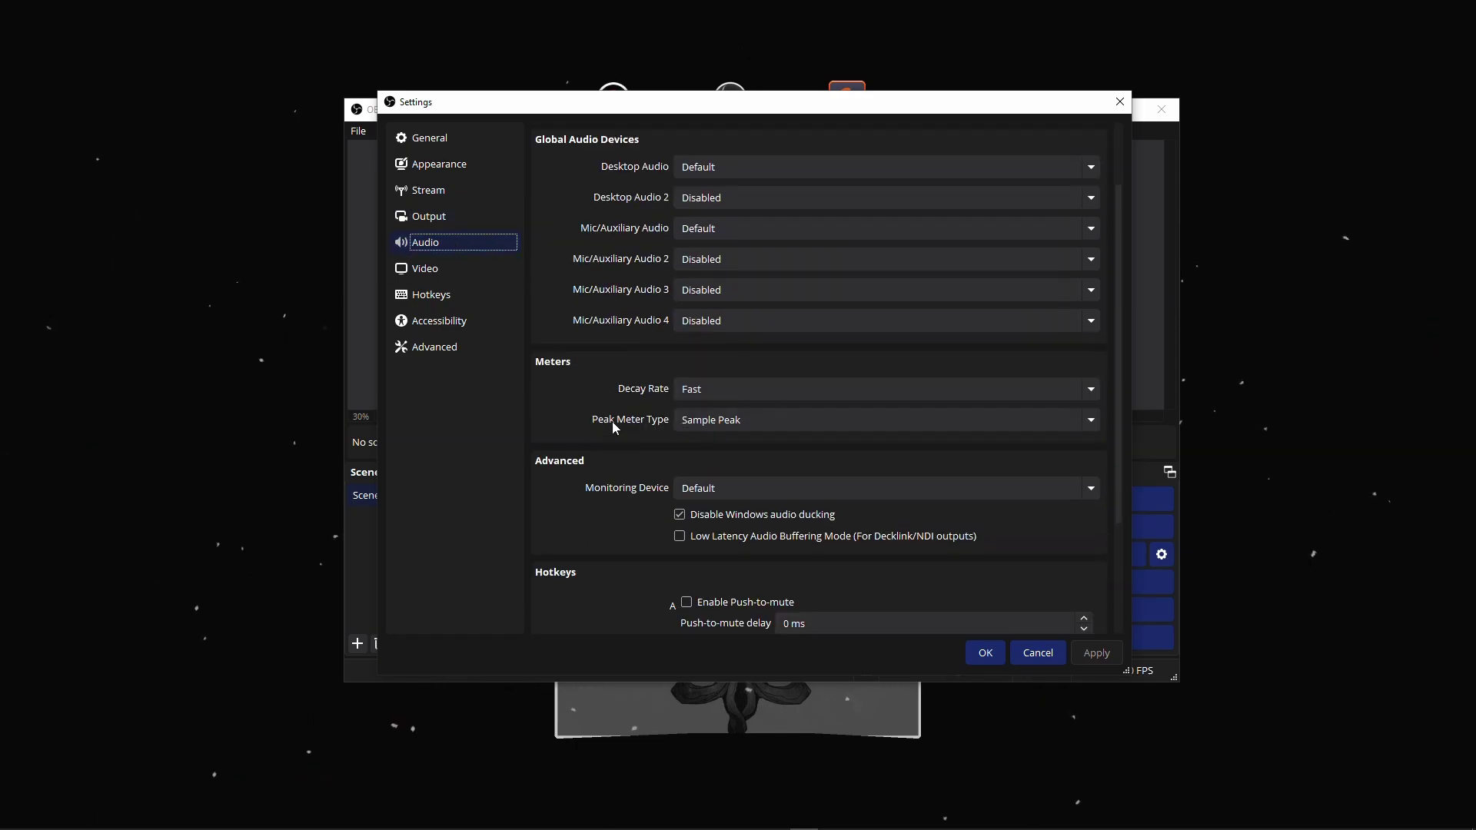
scroll(613, 428, "up", 4)
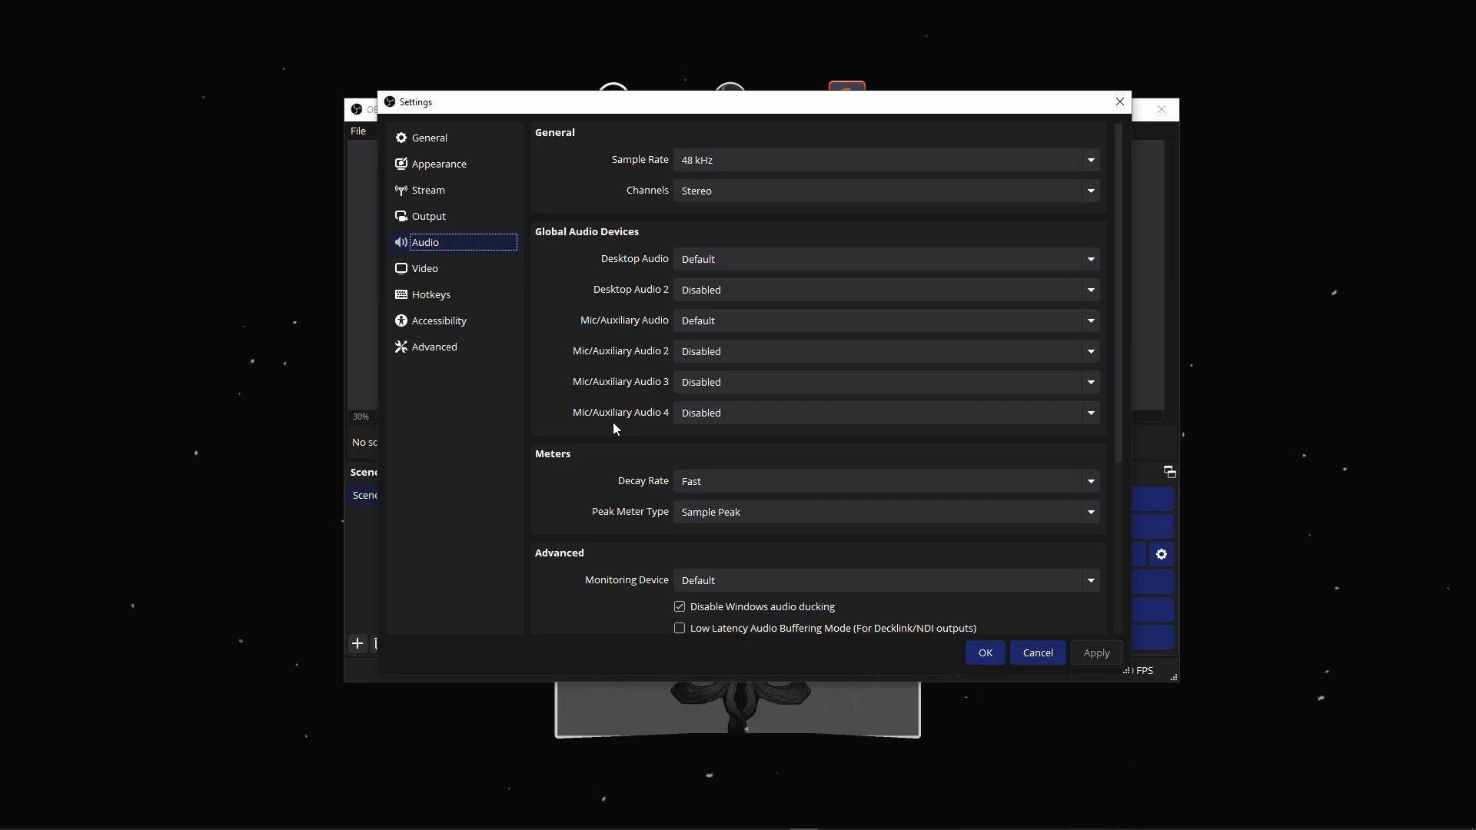
left_click(992, 661)
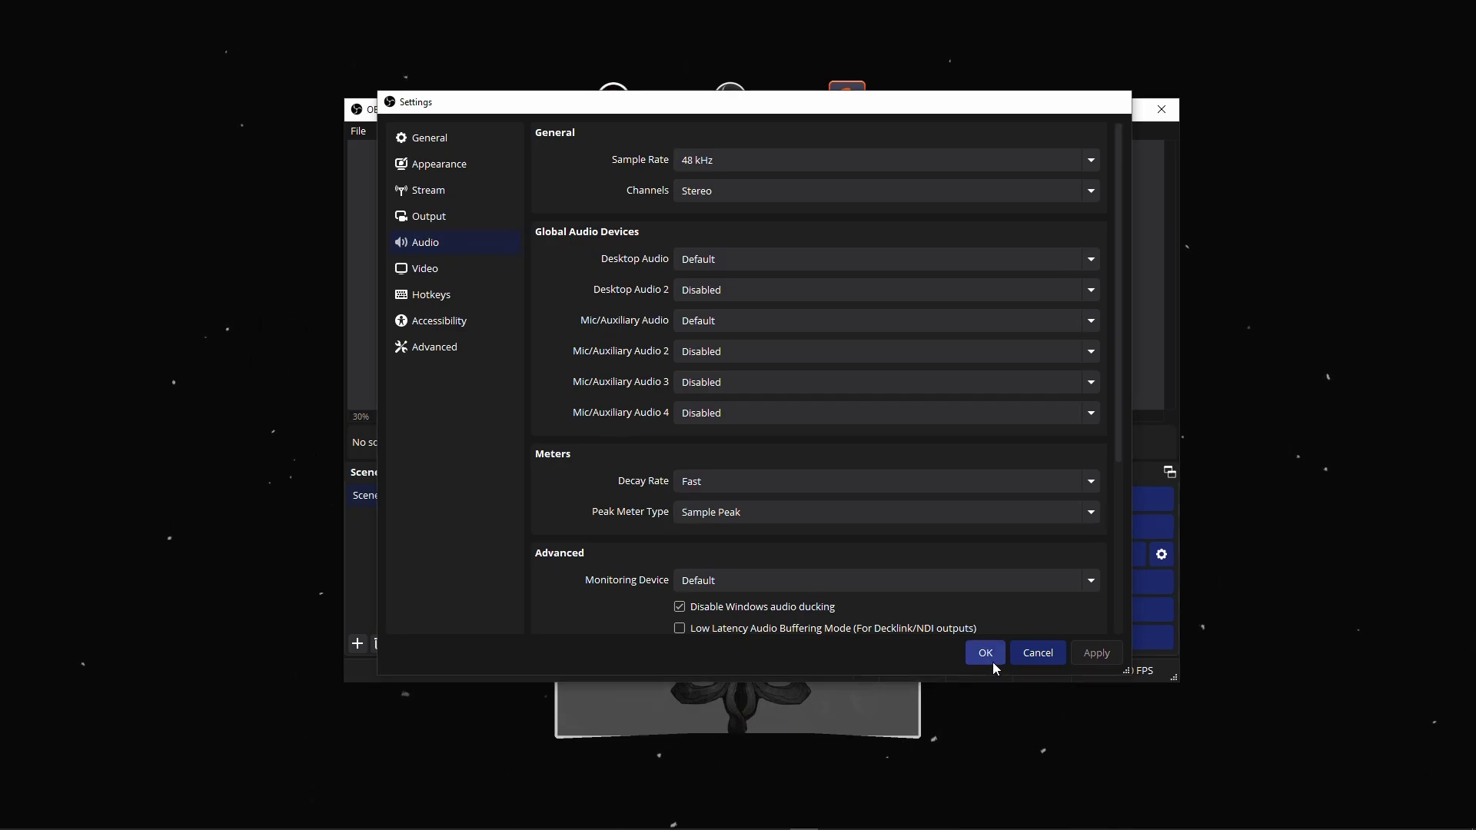
Add a new Display Capture source and open its Display list
left_click(502, 644)
left_click(589, 385)
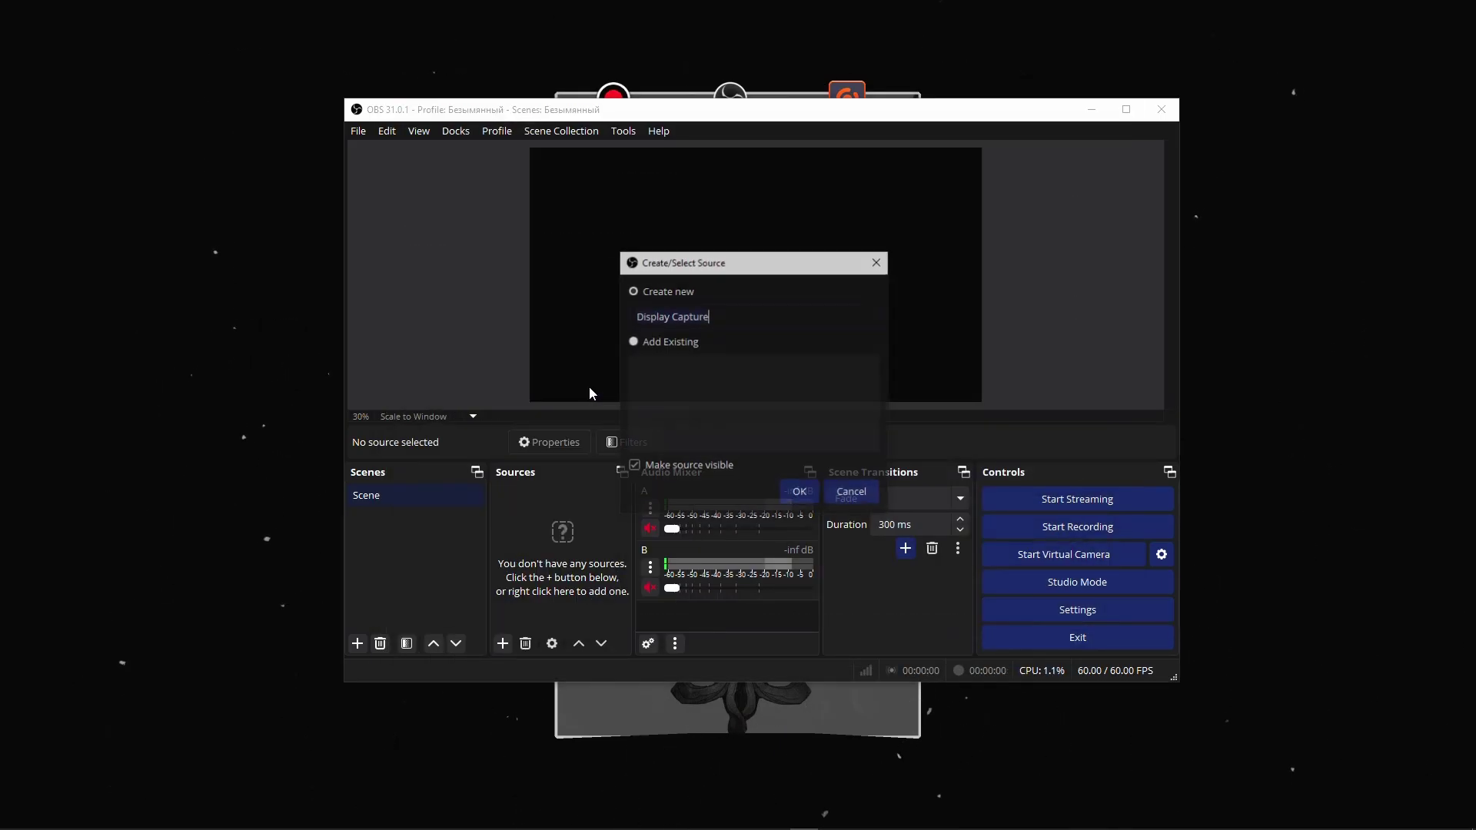
left_click(799, 491)
left_click(902, 432)
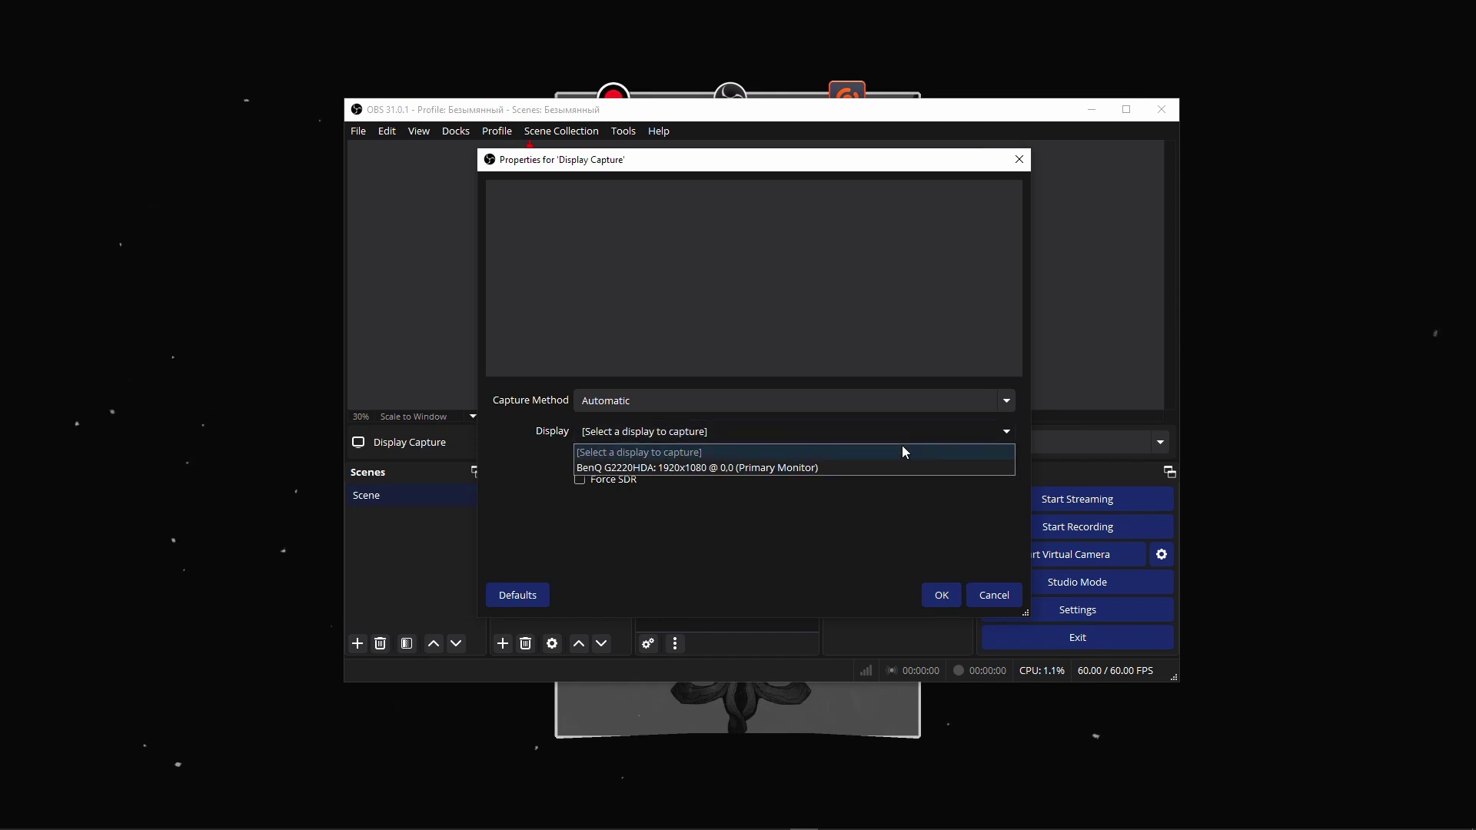